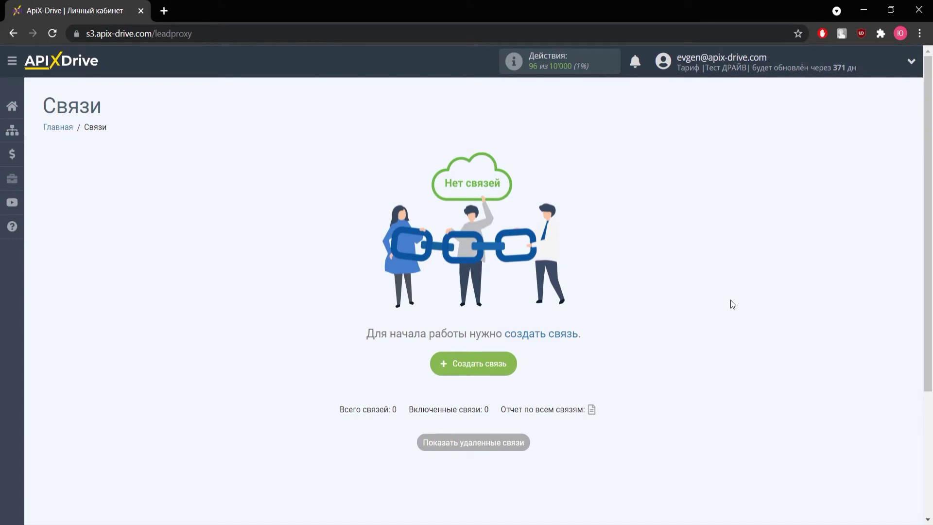
- Start a new connection with AmoCRM as the data source
{"action": "left_click", "coordinate": [482, 363]}
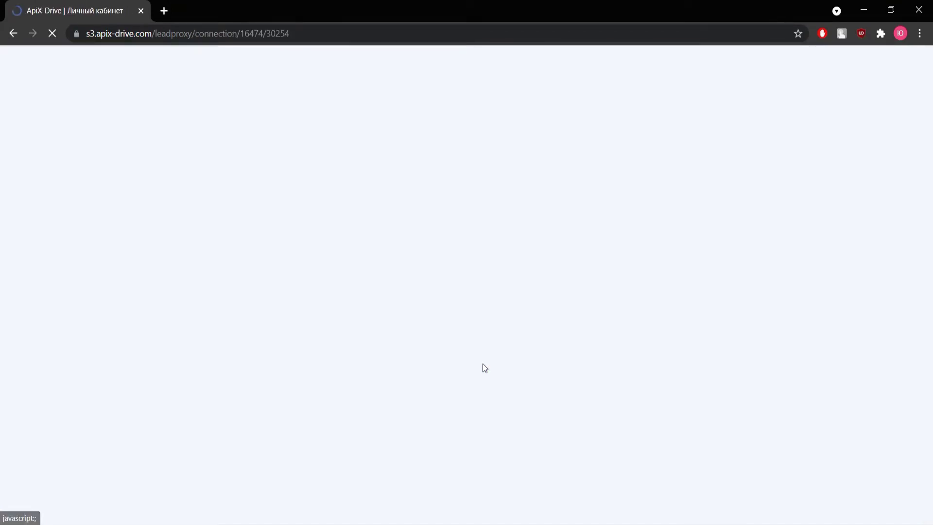
{"action": "left_click", "coordinate": [405, 258]}
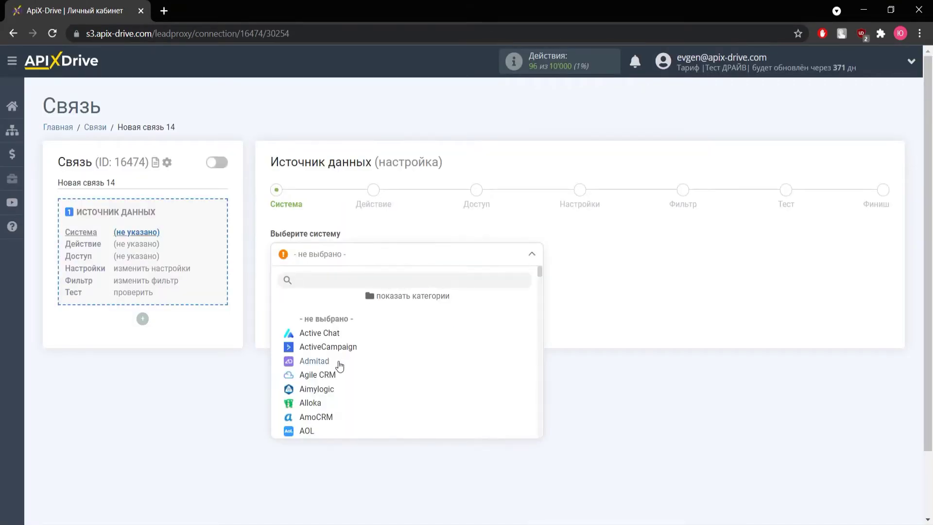
{"action": "left_click", "coordinate": [321, 417]}
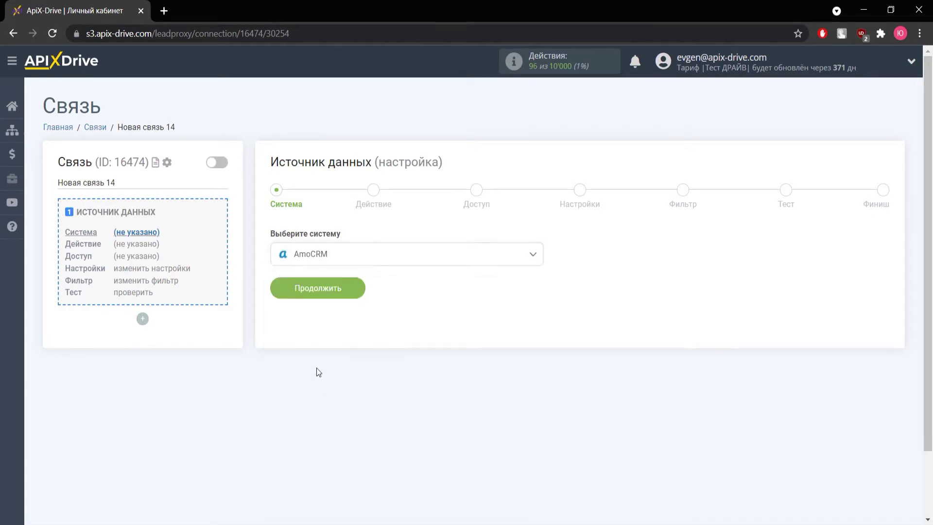
{"action": "left_click", "coordinate": [314, 288]}
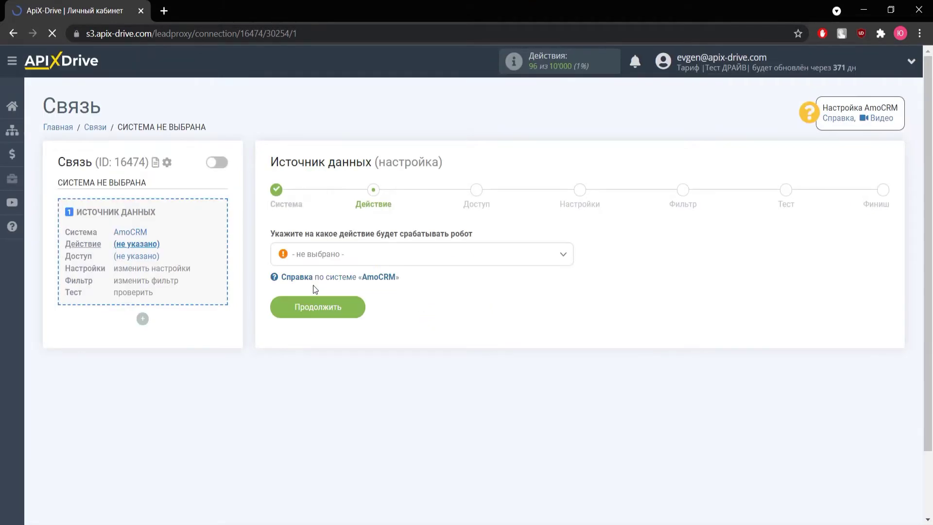
- Choose 'Загрузить СДЕЛКИ (по дате создания)' as the trigger and begin connecting the amoCRM account
{"action": "left_click", "coordinate": [317, 262]}
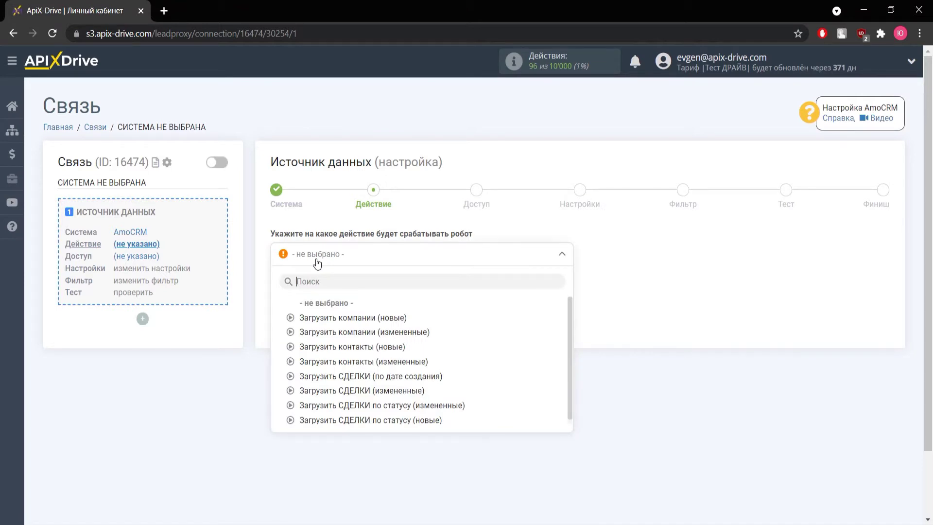
{"action": "left_click", "coordinate": [351, 381]}
{"action": "left_click", "coordinate": [342, 313]}
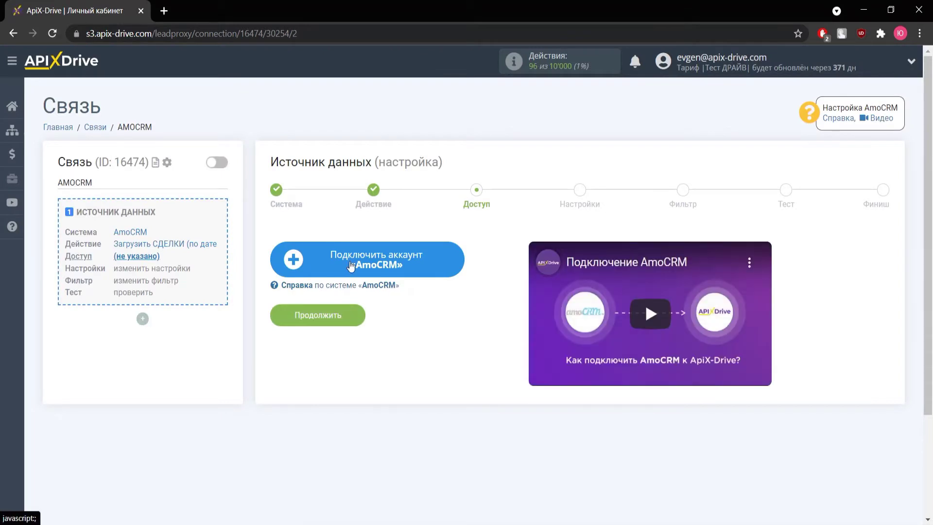
{"action": "left_click", "coordinate": [350, 263]}
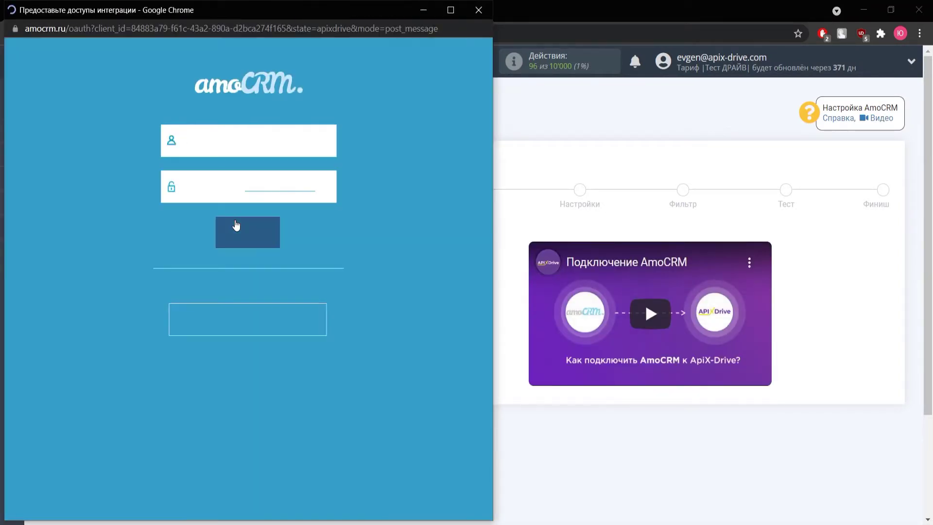
- Sign in to amoCRM with the account e-mail and password
{"action": "left_click", "coordinate": [242, 141]}
{"action": "type", "text": "ee"}
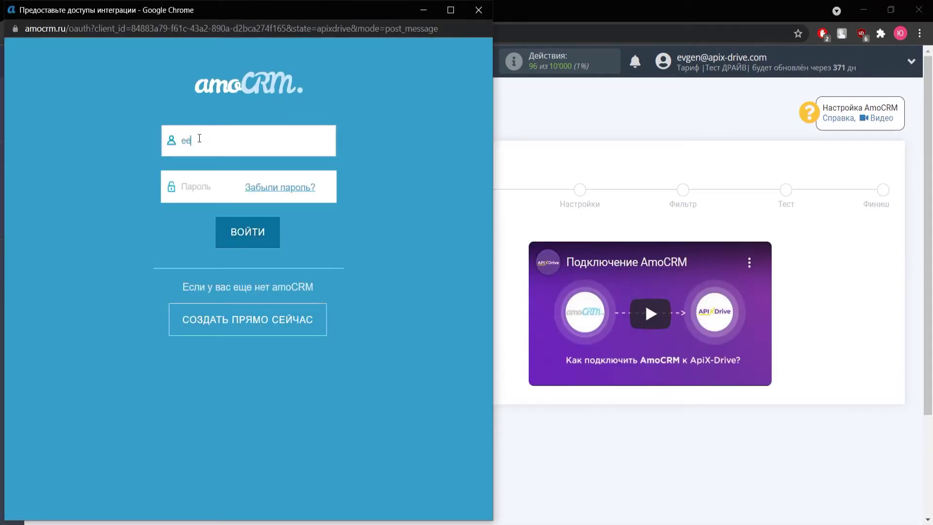
{"action": "key", "text": "Tab"}
{"action": "type", "text": "*********"}
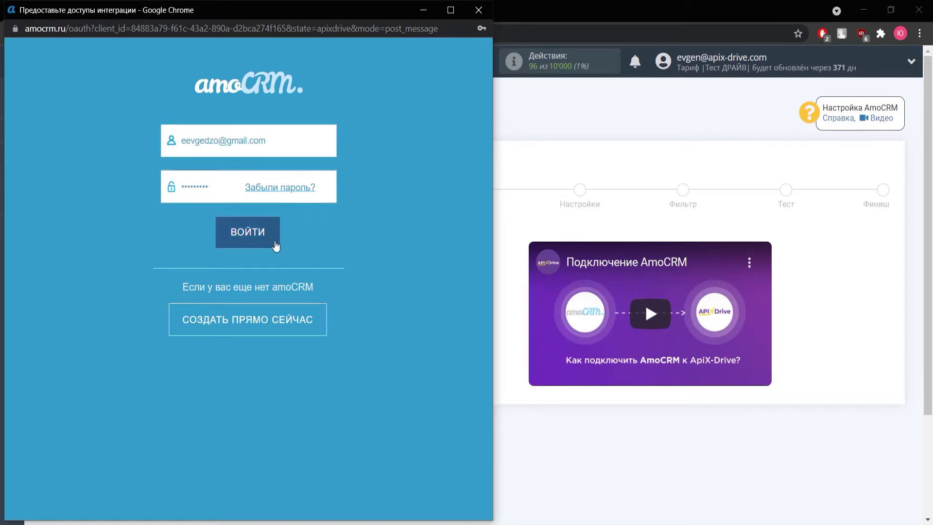
{"action": "left_click", "coordinate": [275, 242]}
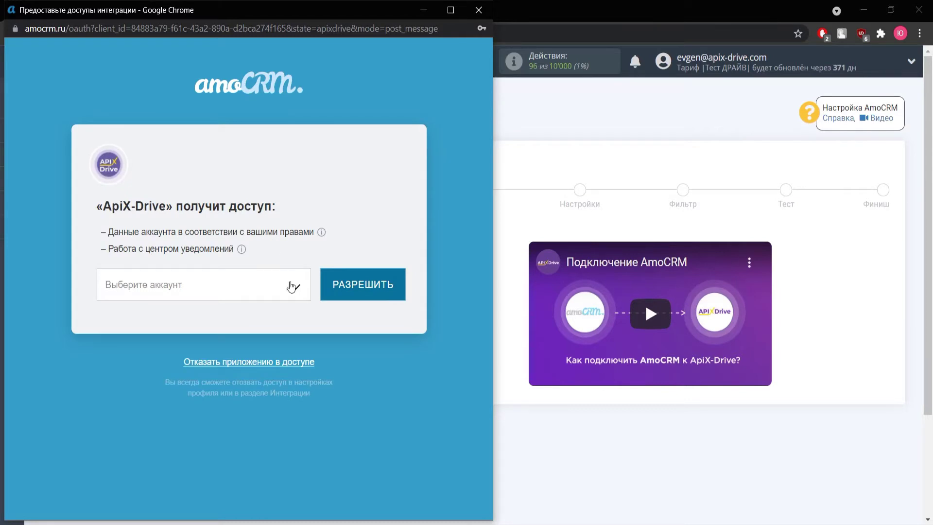
- Select the amoCRM account, allow ApiX-Drive access, and continue past the access step
{"action": "left_click", "coordinate": [292, 286]}
{"action": "left_click", "coordinate": [256, 320]}
{"action": "left_click", "coordinate": [374, 285]}
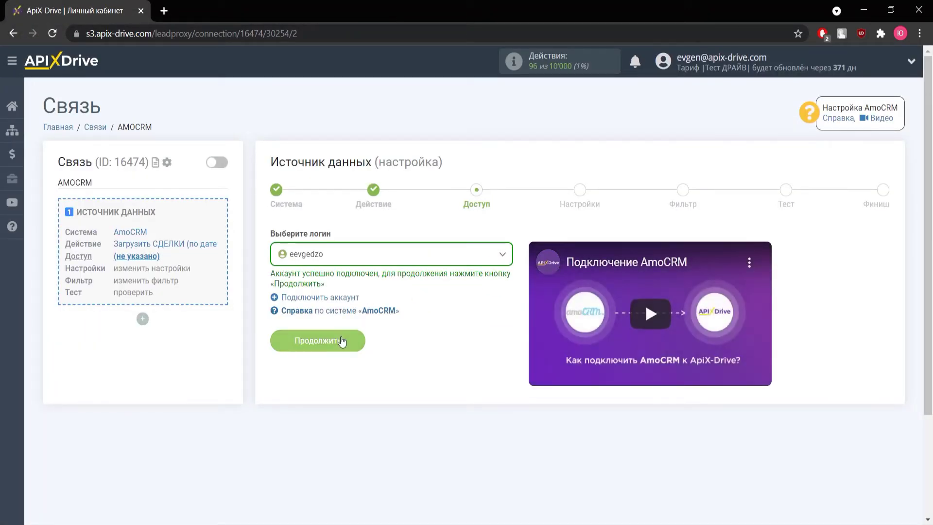
{"action": "left_click", "coordinate": [341, 340]}
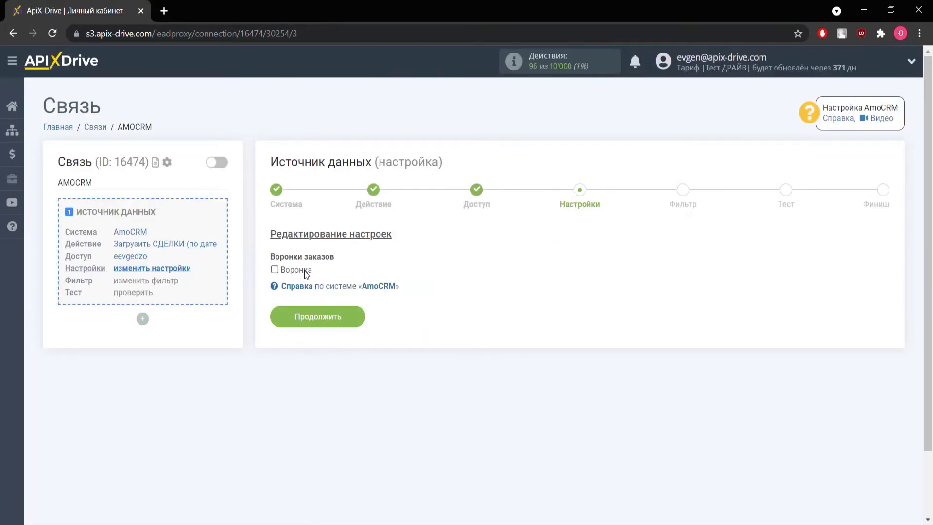
- Include the Воронка pipeline, skip filtering, and accept the loaded sample deal data
{"action": "left_click", "coordinate": [274, 270]}
{"action": "left_click", "coordinate": [338, 311]}
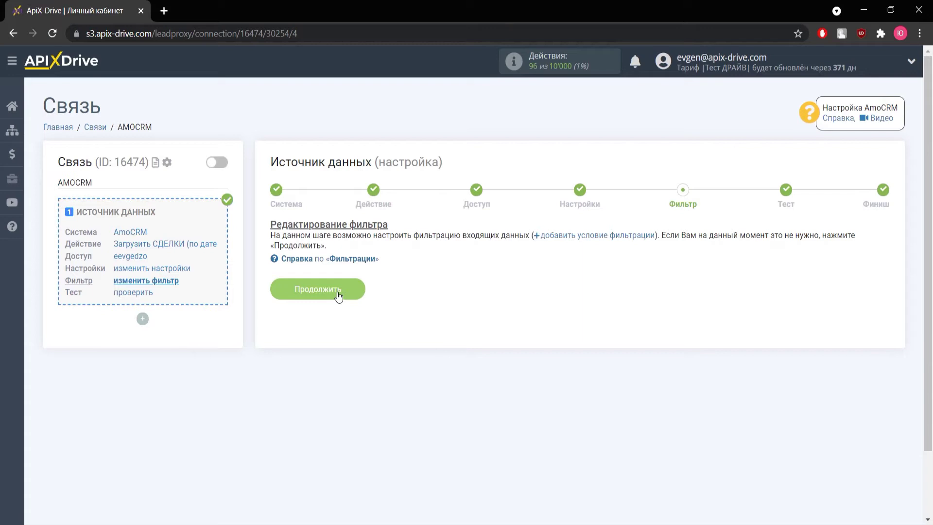
{"action": "left_click", "coordinate": [339, 295]}
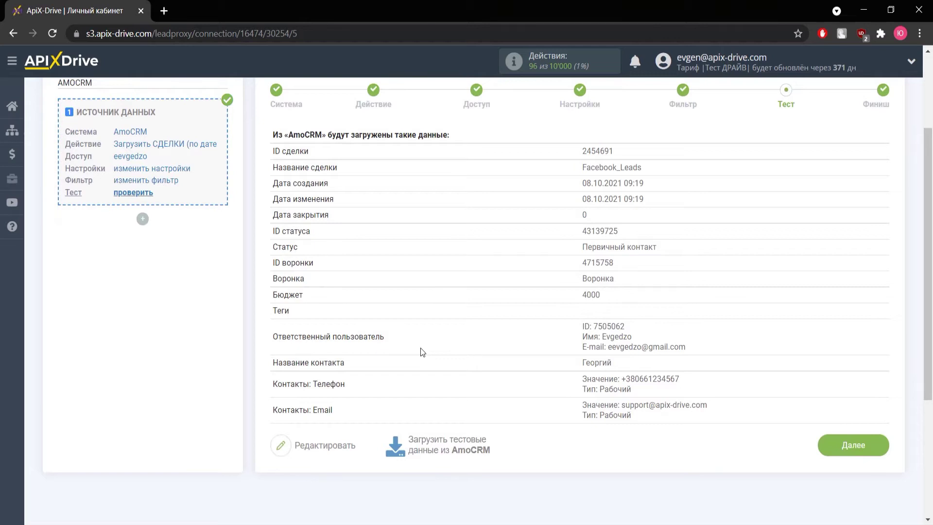
{"action": "left_click", "coordinate": [845, 443]}
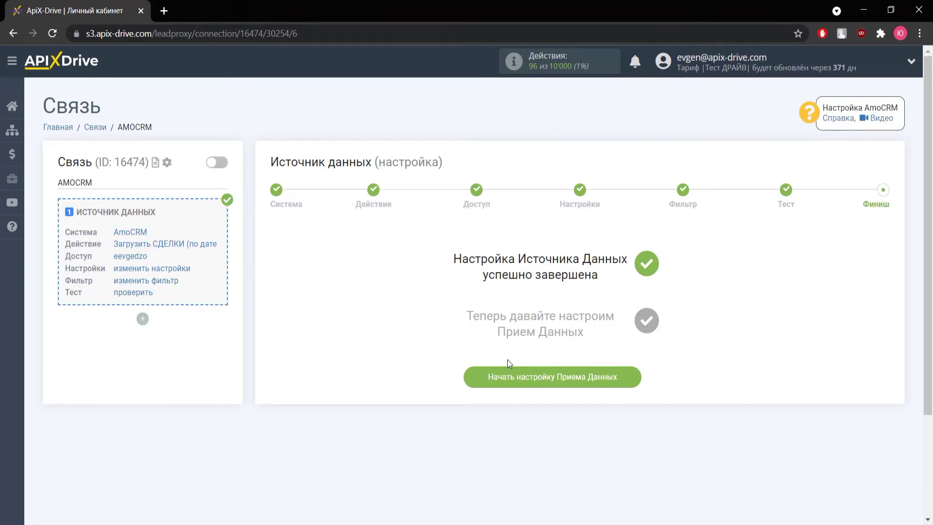
- Start data reception setup with Webhook (прием) as the receiving system
{"action": "left_click", "coordinate": [529, 373]}
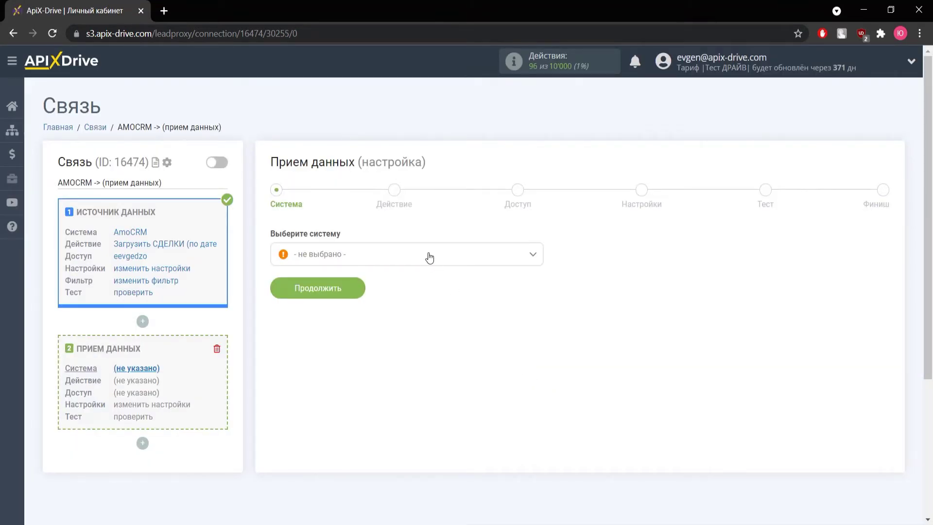
{"action": "left_click", "coordinate": [429, 256]}
{"action": "scroll", "coordinate": [379, 316], "scroll_direction": "down", "scroll_amount": 20}
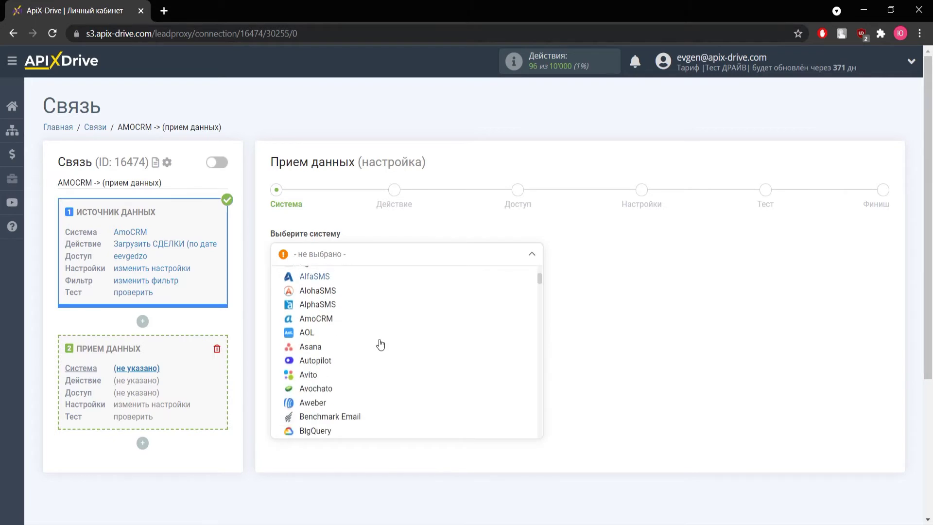
{"action": "scroll", "coordinate": [380, 344], "scroll_direction": "down", "scroll_amount": 20}
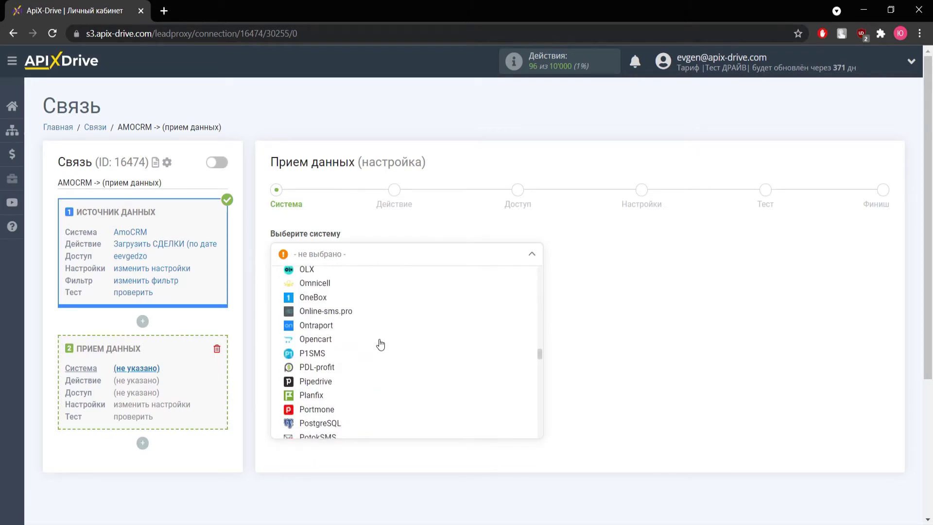
{"action": "scroll", "coordinate": [381, 344], "scroll_direction": "down", "scroll_amount": 20}
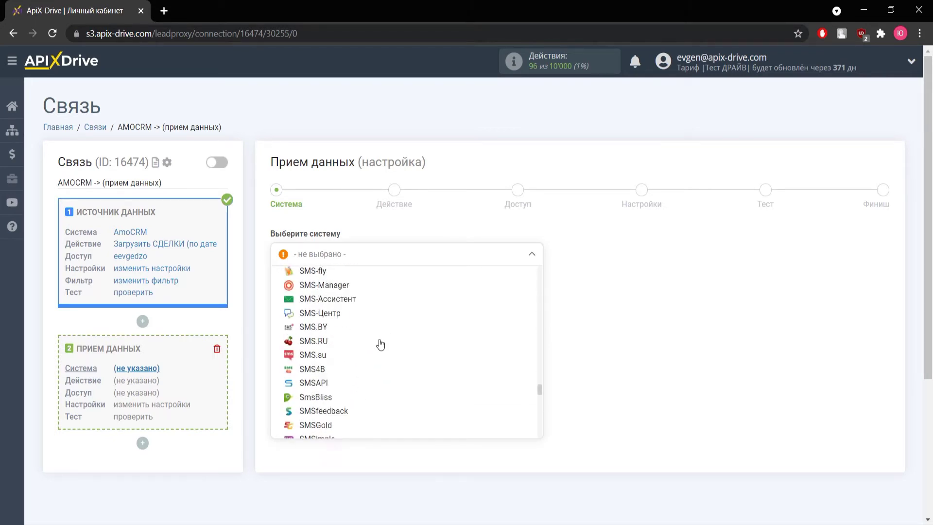
{"action": "scroll", "coordinate": [377, 343], "scroll_direction": "down", "scroll_amount": 3}
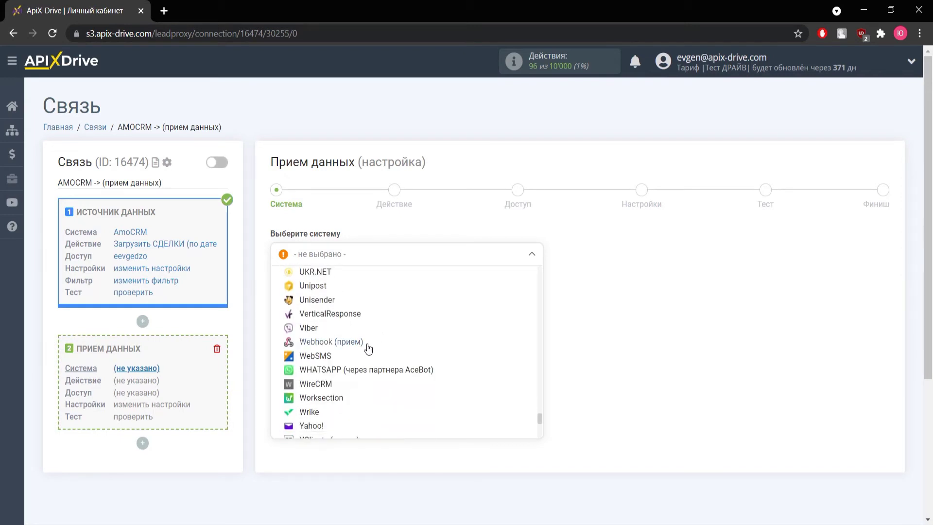
{"action": "left_click", "coordinate": [343, 349]}
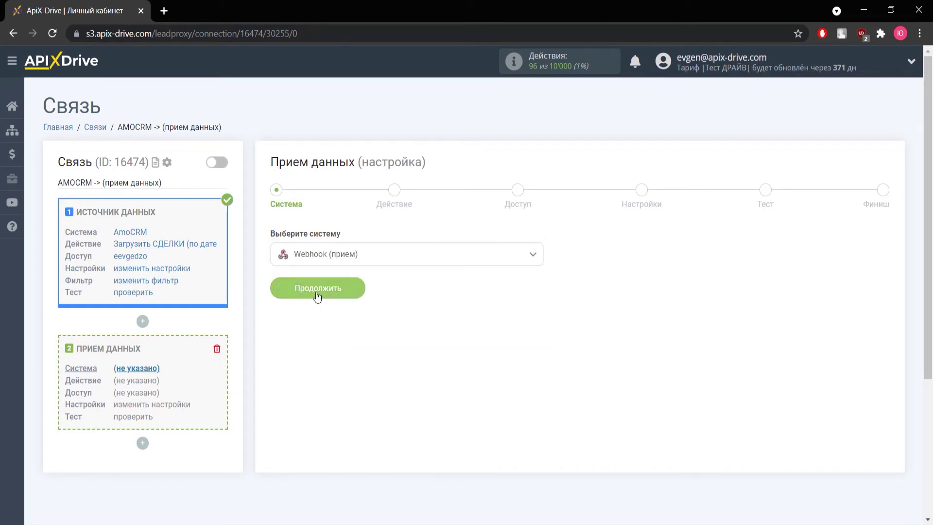
{"action": "left_click", "coordinate": [317, 289]}
- Set the receiver action to Отправка данных and continue to the access step
{"action": "left_click", "coordinate": [332, 255]}
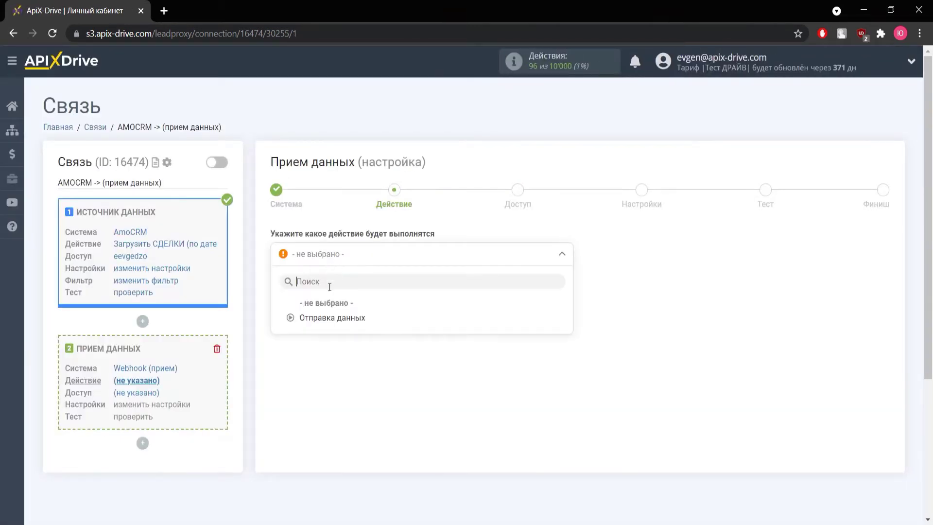
{"action": "left_click", "coordinate": [326, 320]}
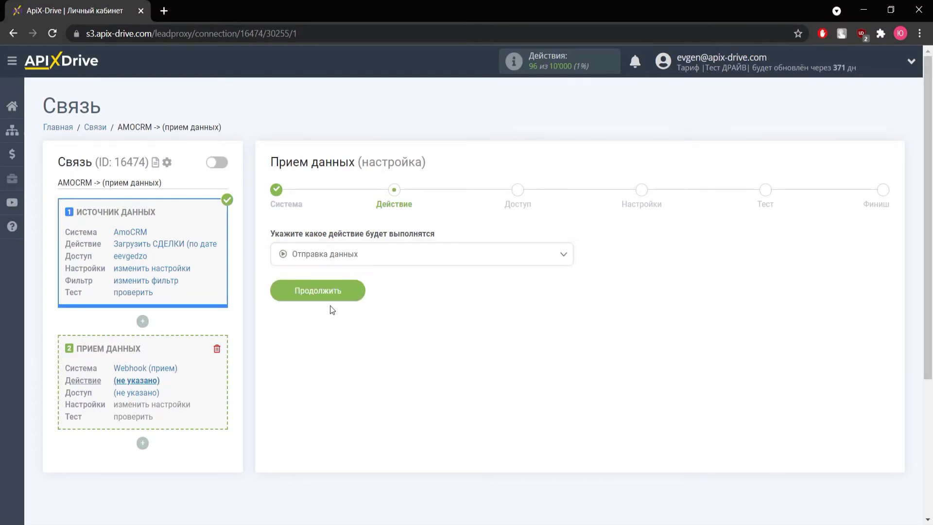
{"action": "left_click", "coordinate": [334, 292]}
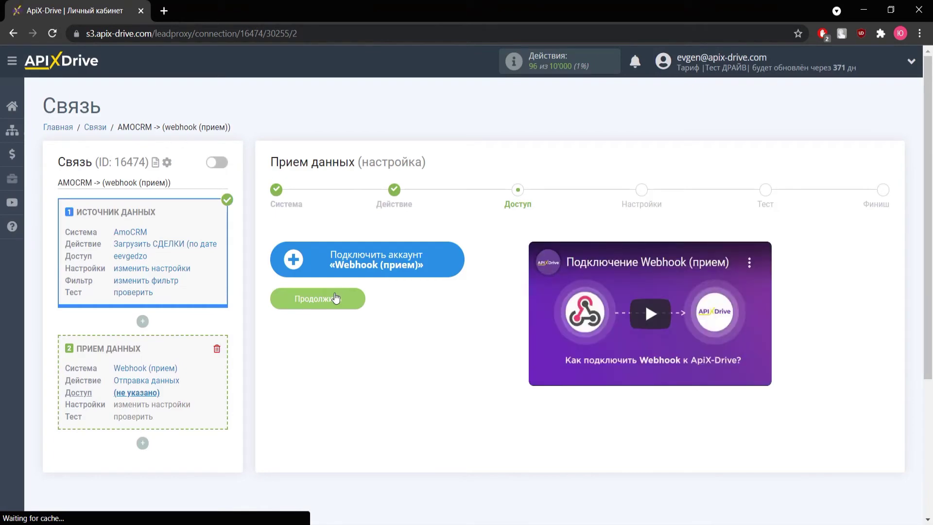
- Leave the webhook account dialog unfilled and open the ApiX-Drive dashboard in a new tab
{"action": "left_click", "coordinate": [348, 271]}
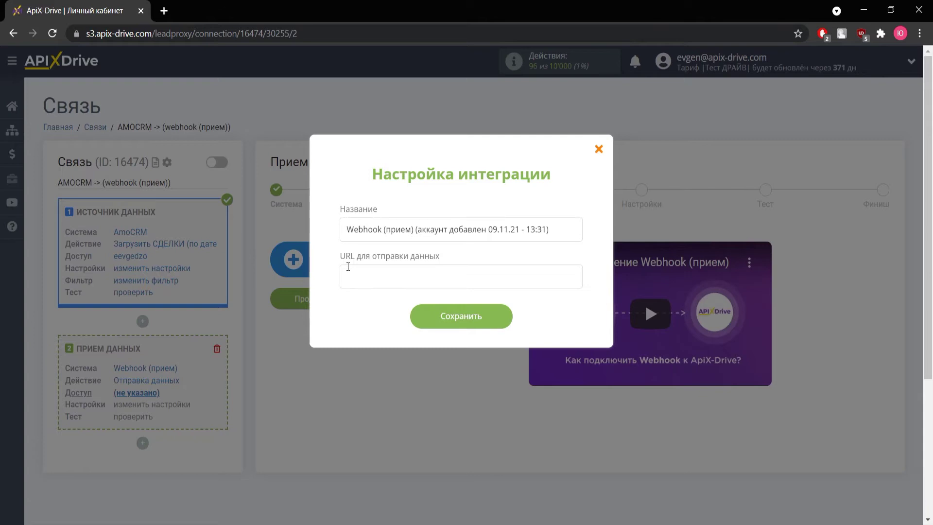
{"action": "left_click", "coordinate": [402, 272]}
{"action": "left_click", "coordinate": [599, 148]}
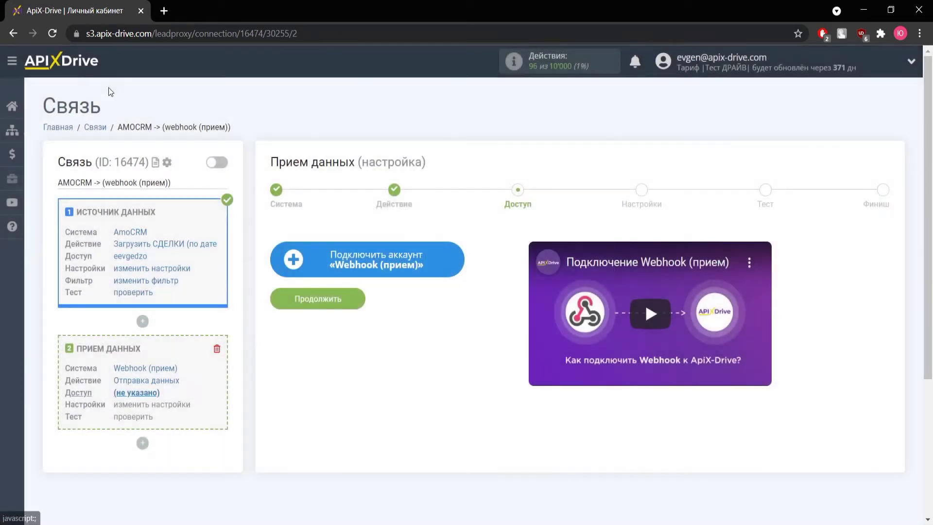
{"action": "right_click", "coordinate": [58, 61]}
{"action": "left_click", "coordinate": [97, 67]}
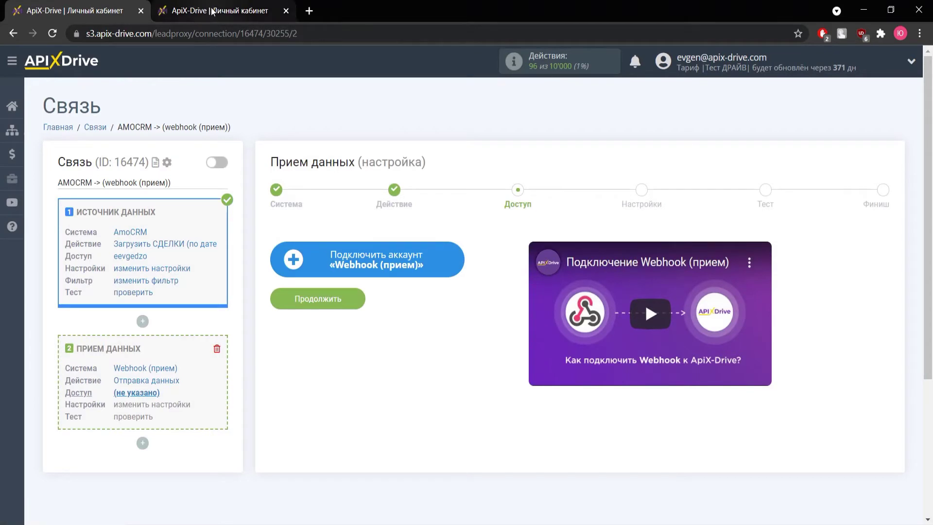
- In the second tab, start a new connection with Webhook (источник) as the source
{"action": "left_click", "coordinate": [213, 10]}
{"action": "left_click", "coordinate": [855, 160]}
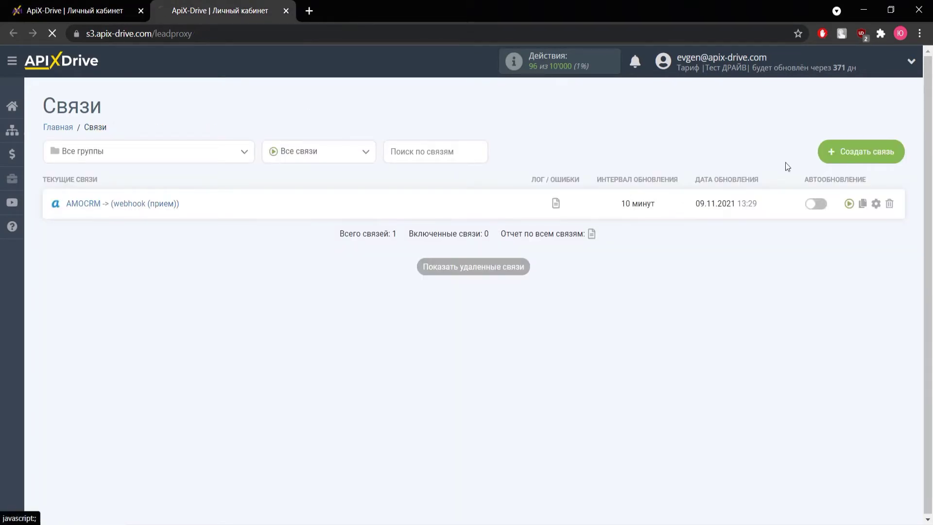
{"action": "left_click", "coordinate": [365, 253]}
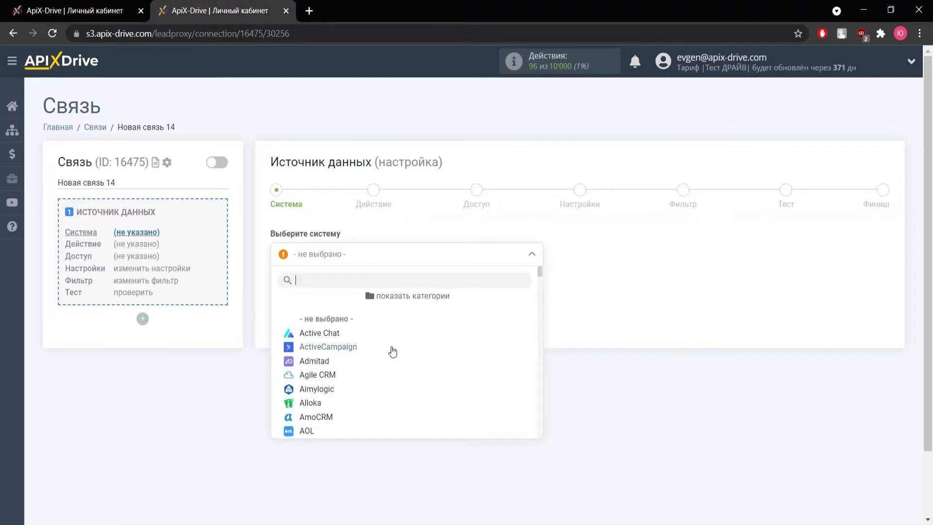
{"action": "scroll", "coordinate": [384, 360], "scroll_direction": "down", "scroll_amount": 15}
{"action": "scroll", "coordinate": [352, 365], "scroll_direction": "down", "scroll_amount": 15}
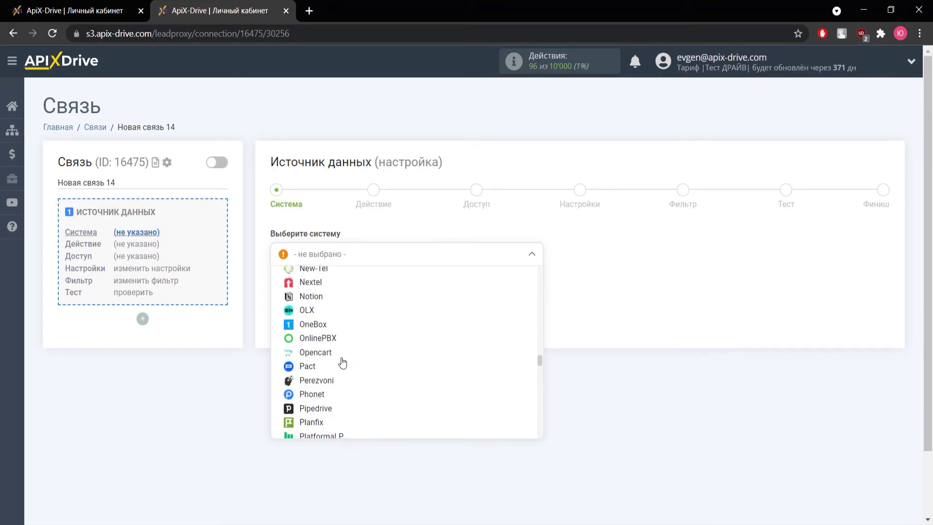
{"action": "scroll", "coordinate": [342, 360], "scroll_direction": "down", "scroll_amount": 5}
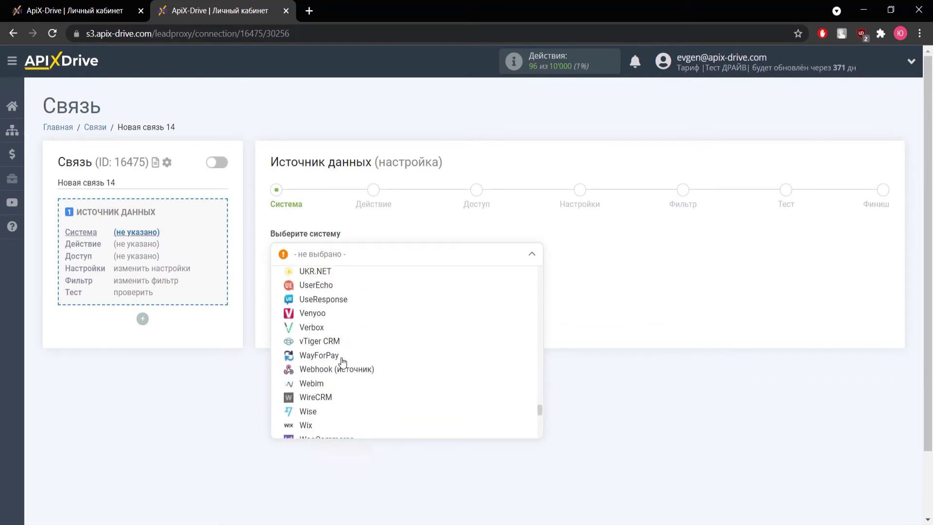
{"action": "left_click", "coordinate": [340, 289]}
{"action": "left_click", "coordinate": [339, 290]}
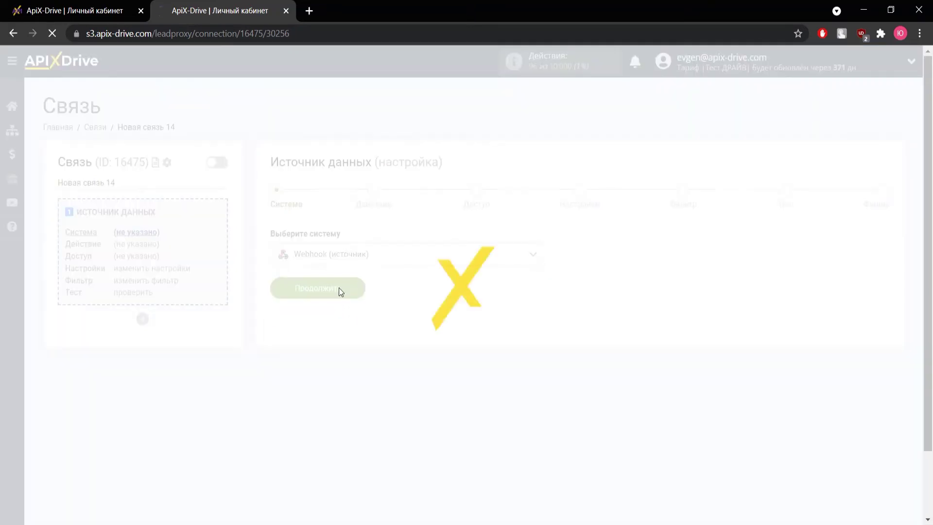
- Set the source action to Принять данные and connect and save a new webhook account
{"action": "left_click", "coordinate": [336, 264]}
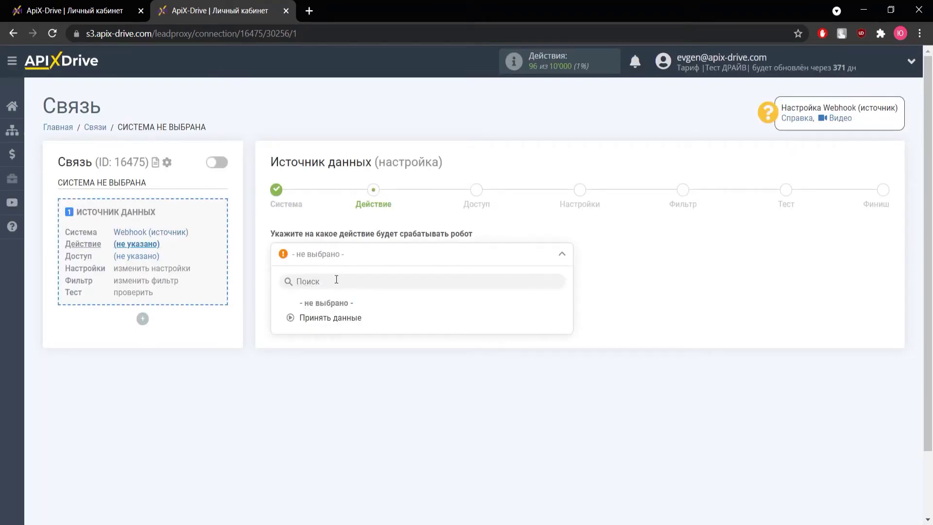
{"action": "left_click", "coordinate": [335, 319]}
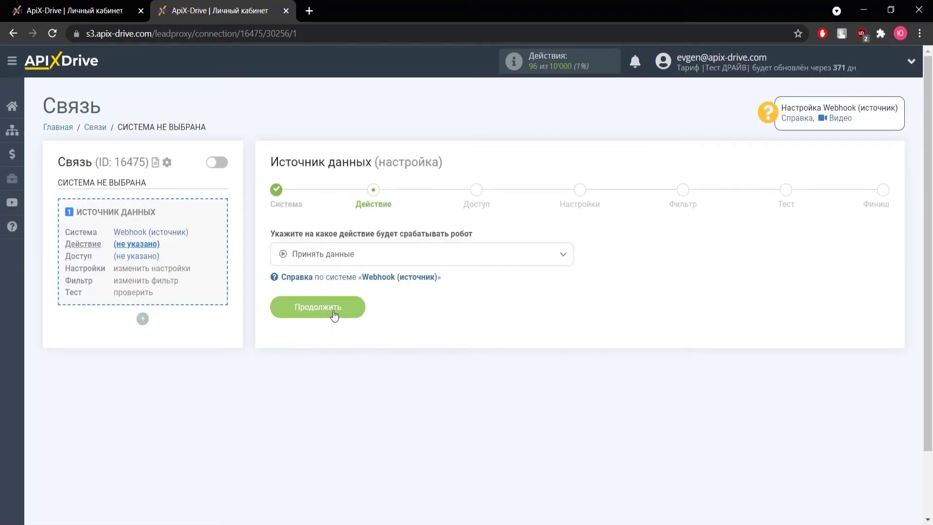
{"action": "left_click", "coordinate": [335, 315]}
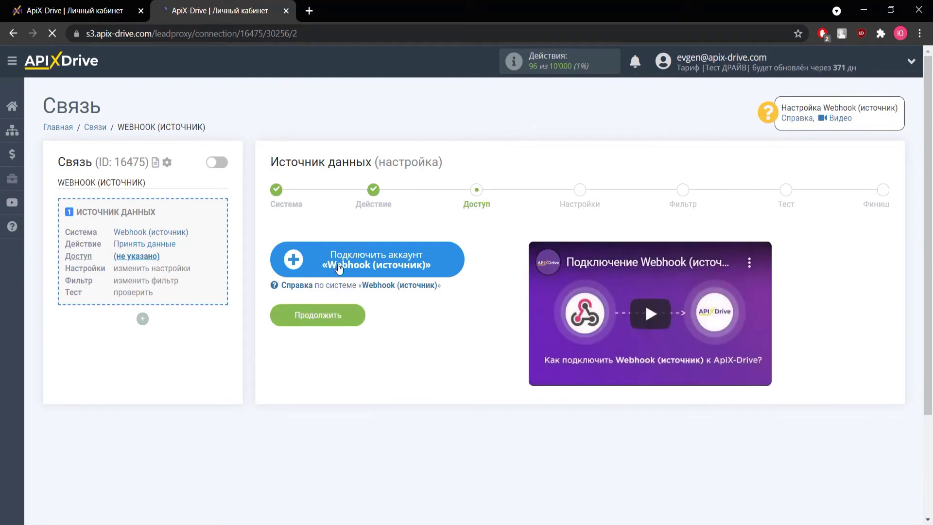
{"action": "left_click", "coordinate": [342, 262]}
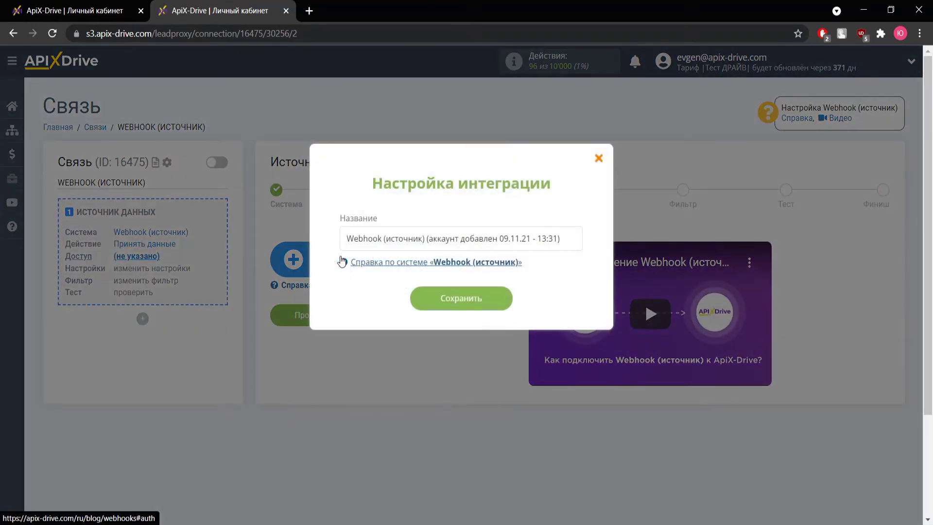
{"action": "left_click", "coordinate": [424, 296]}
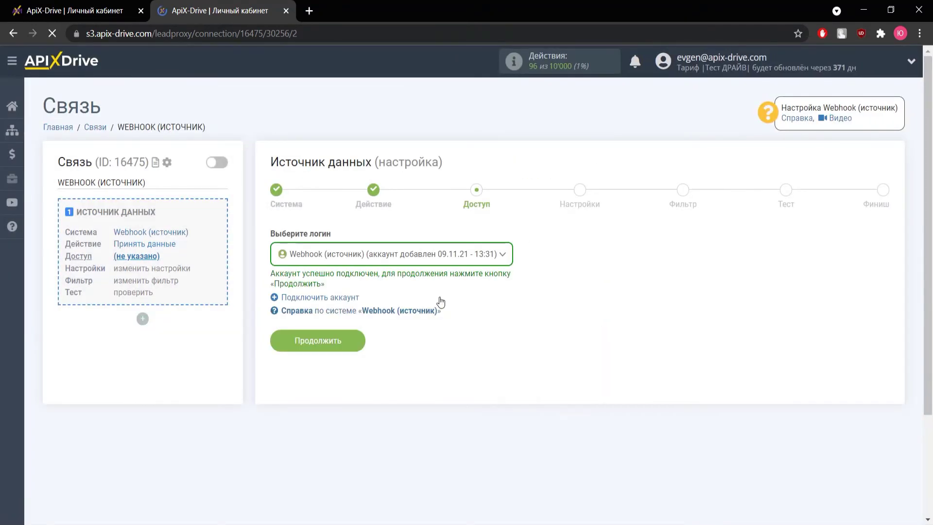
{"action": "left_click", "coordinate": [349, 341]}
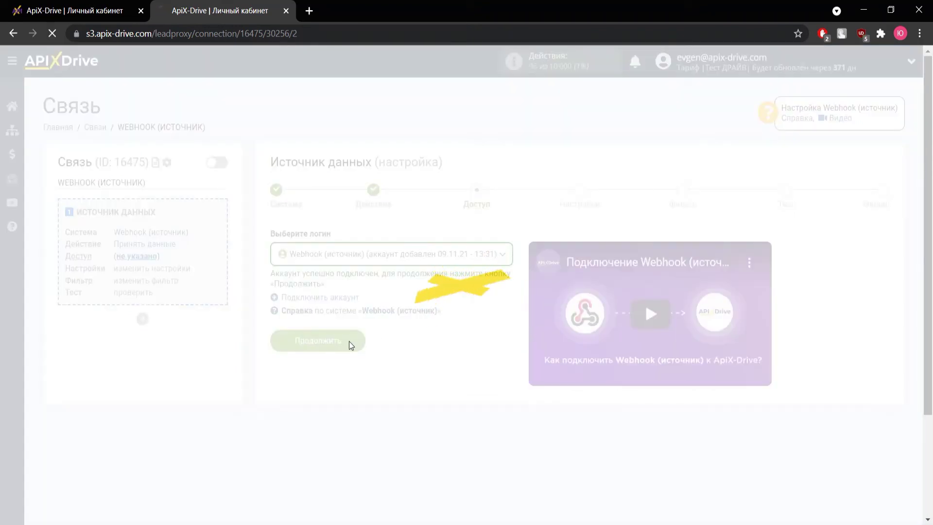
- Copy the generated webhook receiving URL and return to the AmoCRM connection tab
{"action": "left_click_drag", "start_coordinate": [468, 278], "coordinate": [314, 282]}
{"action": "right_click", "coordinate": [361, 283]}
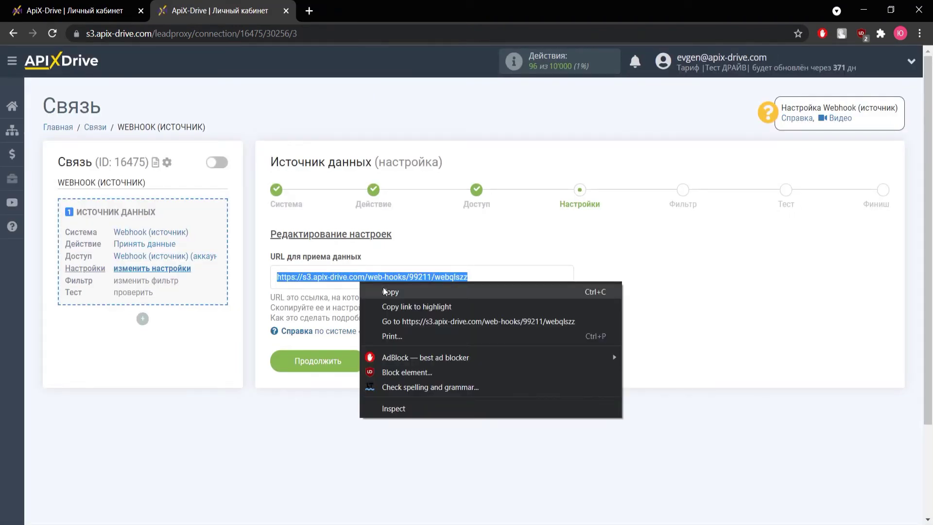
{"action": "left_click", "coordinate": [383, 288]}
{"action": "left_click", "coordinate": [90, 12]}
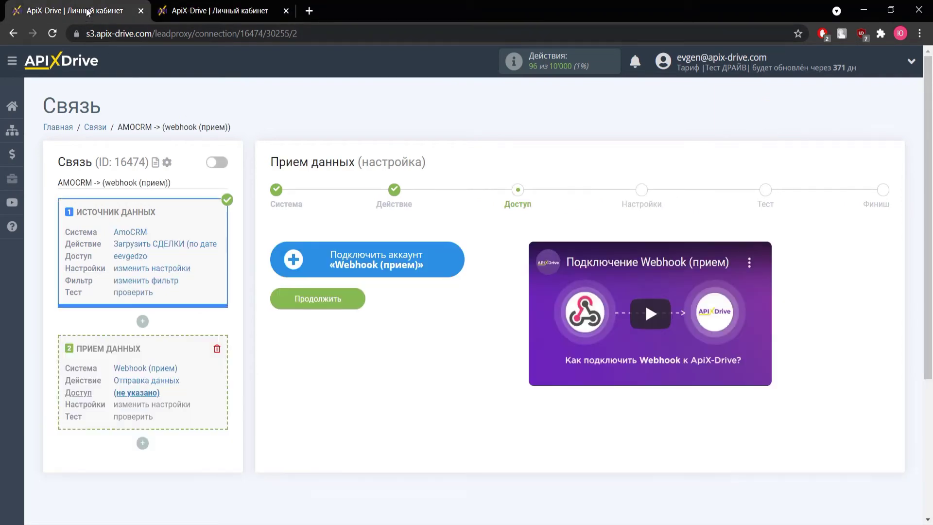
- Add a Webhook (прием) account using the copied receiving URL, save it, and open its sending settings
{"action": "left_click", "coordinate": [371, 249]}
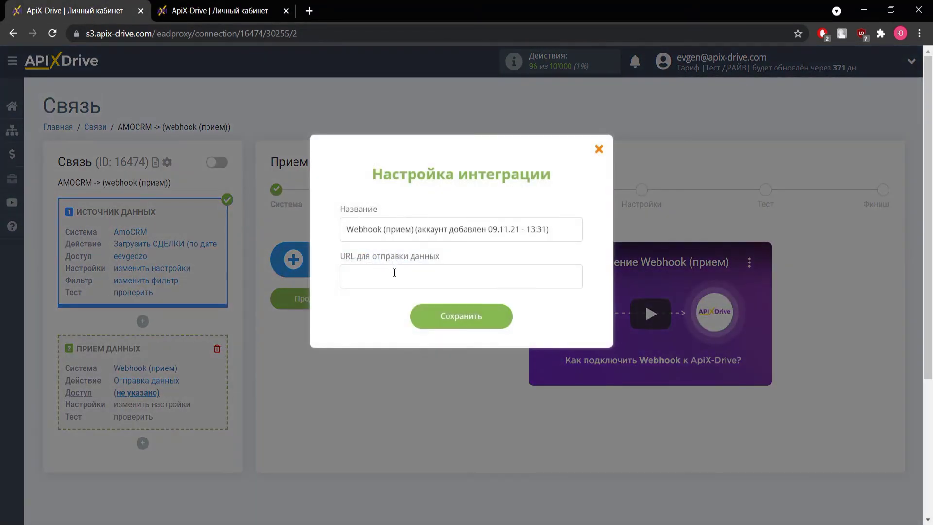
{"action": "right_click", "coordinate": [363, 273]}
{"action": "left_click", "coordinate": [417, 370]}
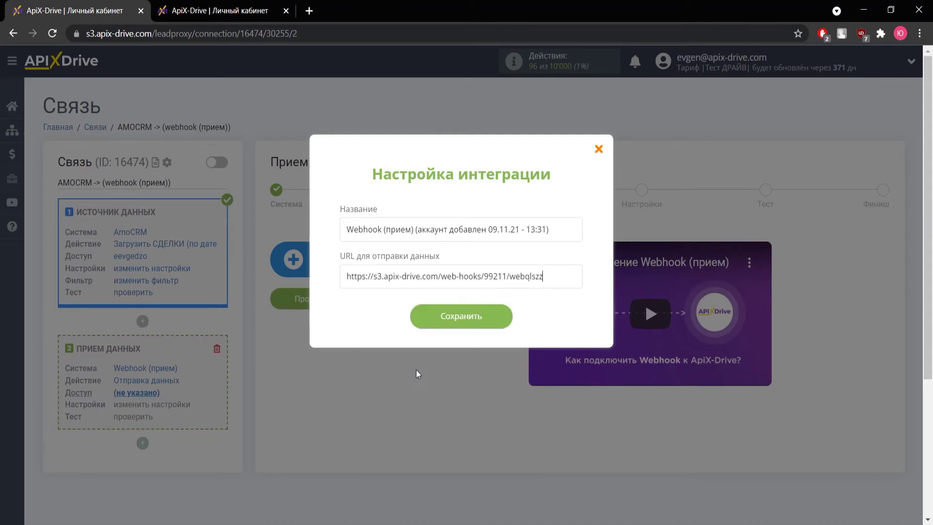
{"action": "left_click", "coordinate": [441, 320]}
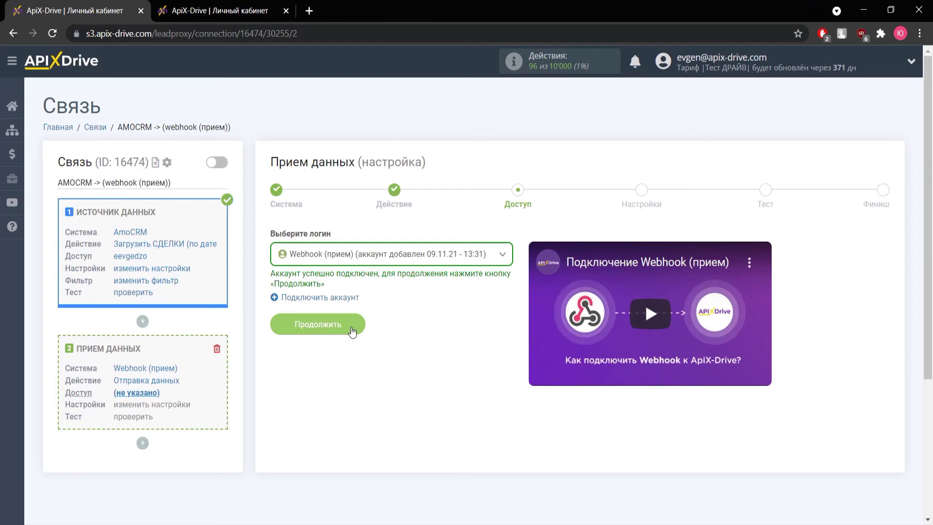
{"action": "left_click", "coordinate": [352, 331]}
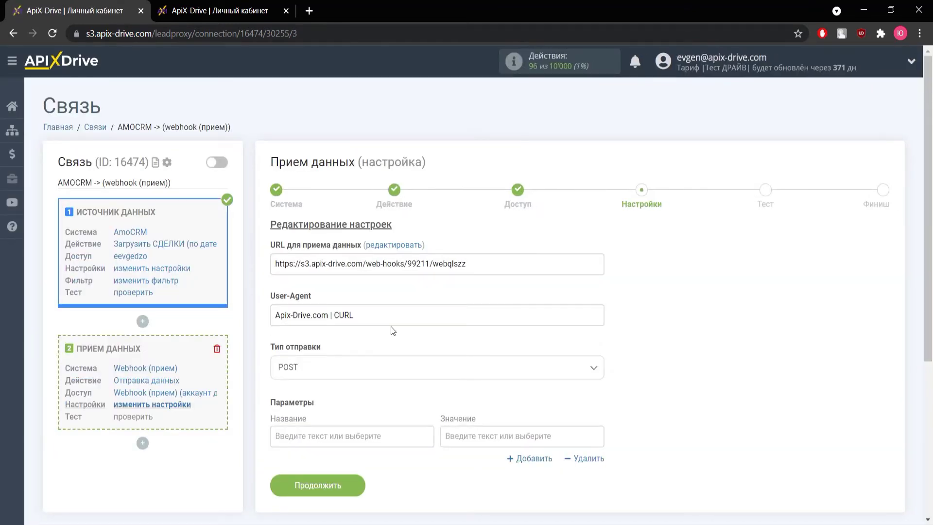
{"action": "scroll", "coordinate": [410, 290], "scroll_direction": "down", "scroll_amount": 2}
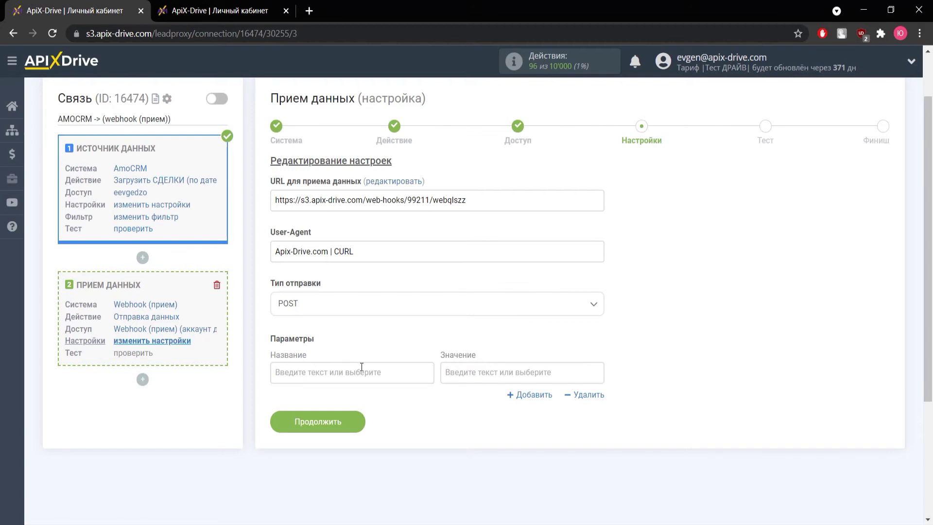
- Add a Name parameter mapped to the AmoCRM contact name
{"action": "left_click", "coordinate": [362, 367]}
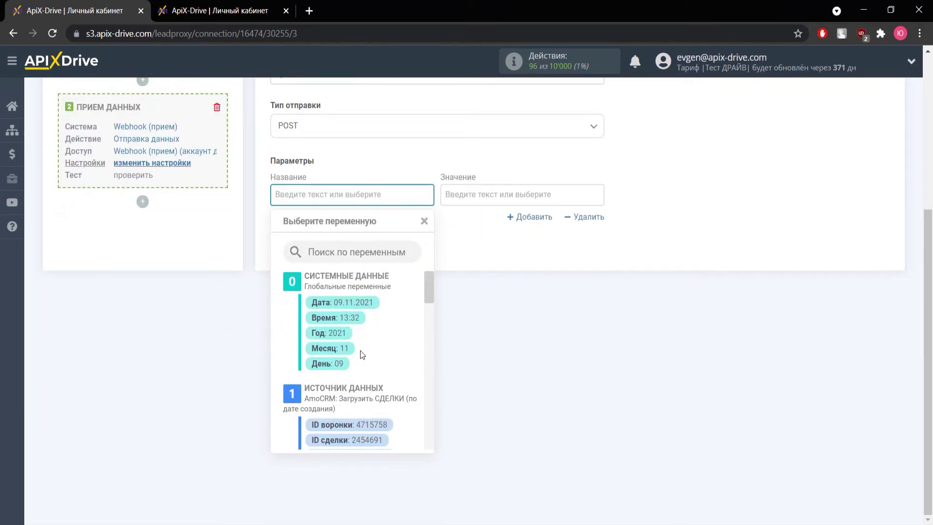
{"action": "type", "text": "Name"}
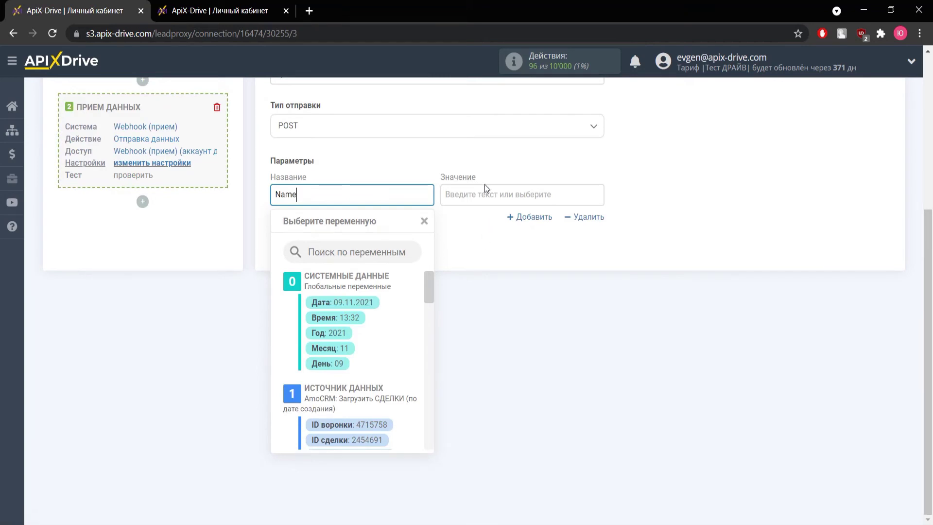
{"action": "left_click", "coordinate": [483, 194]}
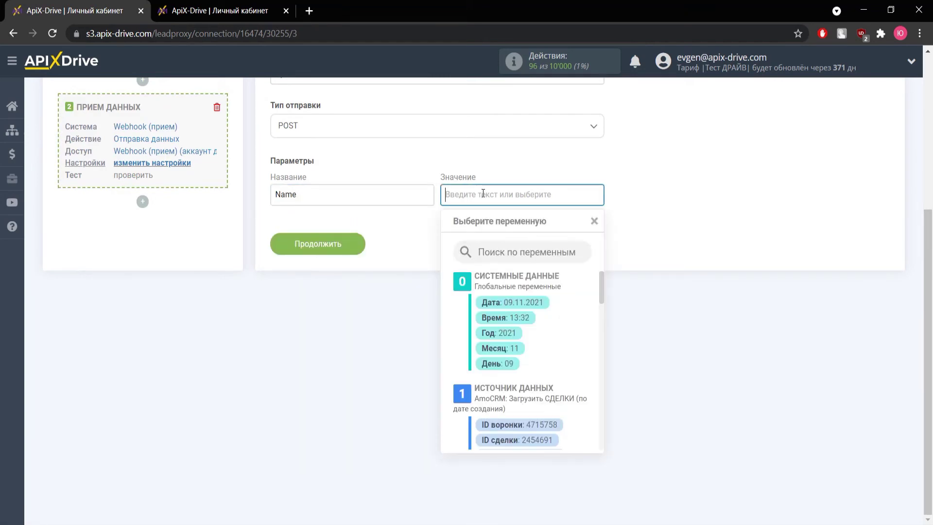
{"action": "scroll", "coordinate": [516, 337], "scroll_direction": "down", "scroll_amount": 5}
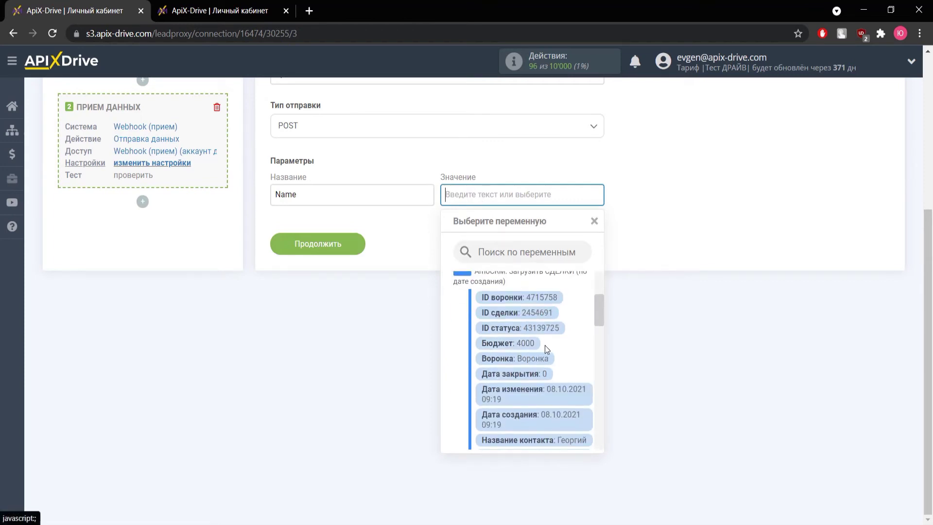
{"action": "left_click", "coordinate": [572, 375]}
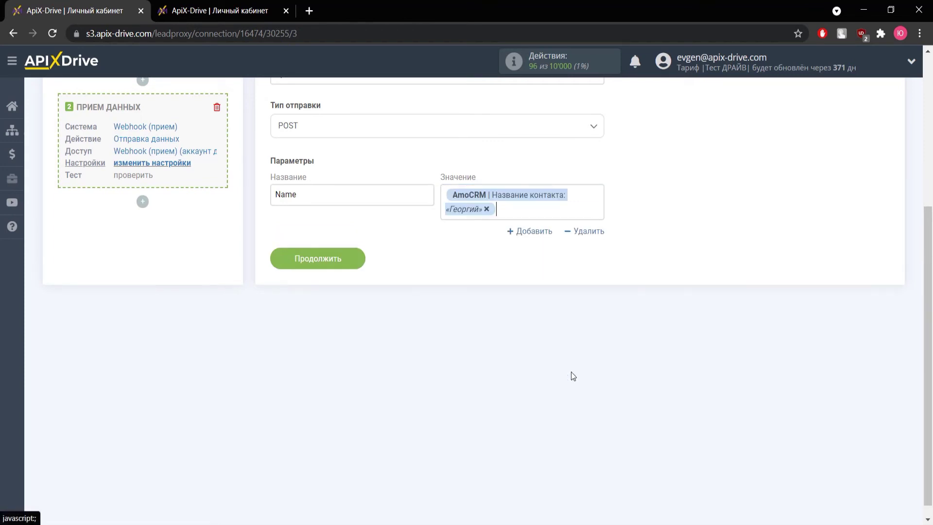
- Add an Order parameter mapped to the AmoCRM deal name (Название сделки)
{"action": "left_click", "coordinate": [534, 232]}
{"action": "left_click", "coordinate": [359, 251]}
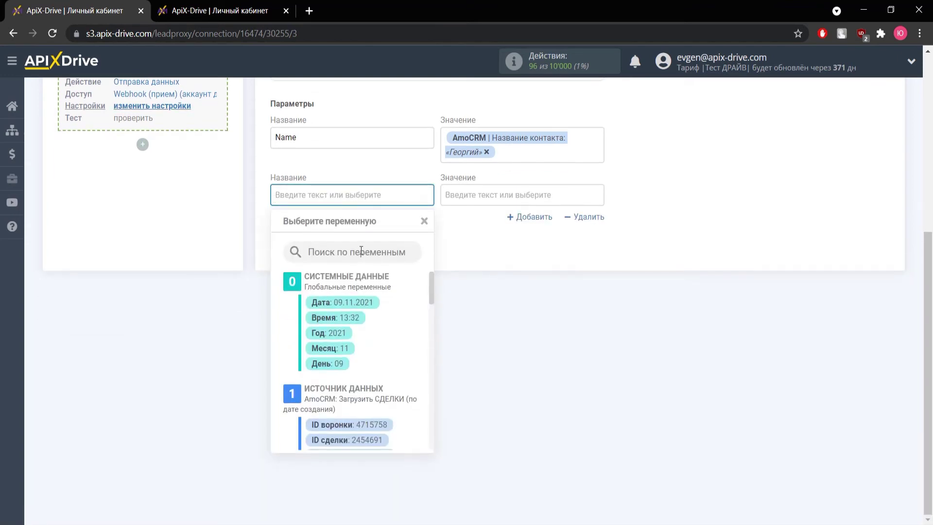
{"action": "type", "text": "0rder"}
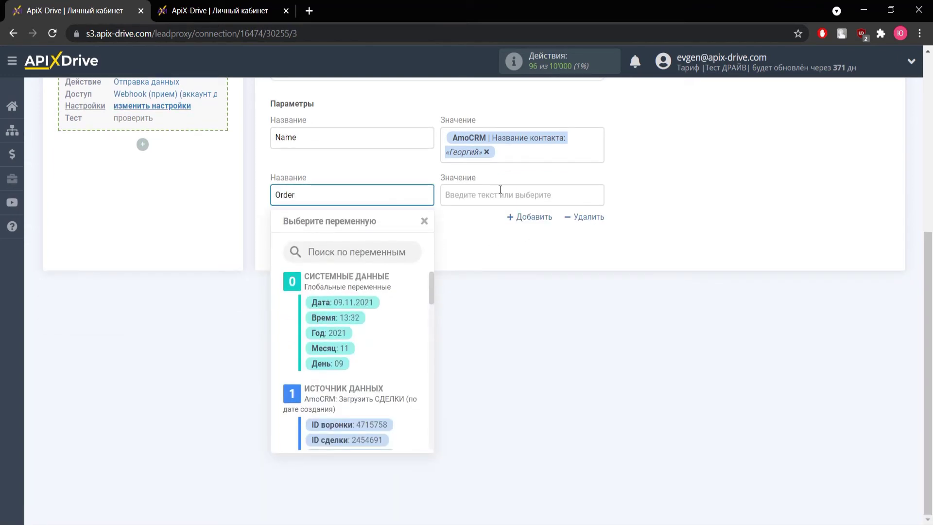
{"action": "left_click", "coordinate": [500, 190]}
{"action": "scroll", "coordinate": [486, 301], "scroll_direction": "down", "scroll_amount": 5}
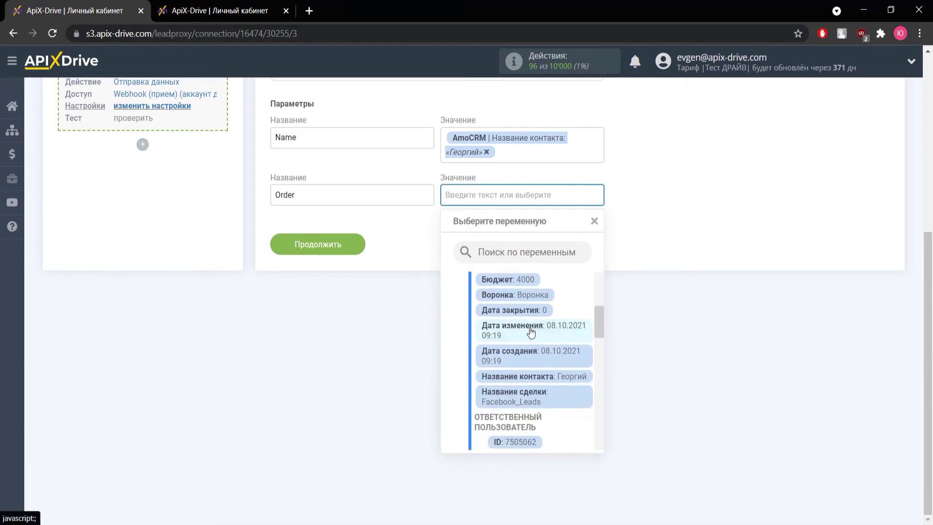
{"action": "scroll", "coordinate": [531, 332], "scroll_direction": "down", "scroll_amount": 3}
{"action": "left_click", "coordinate": [534, 333]}
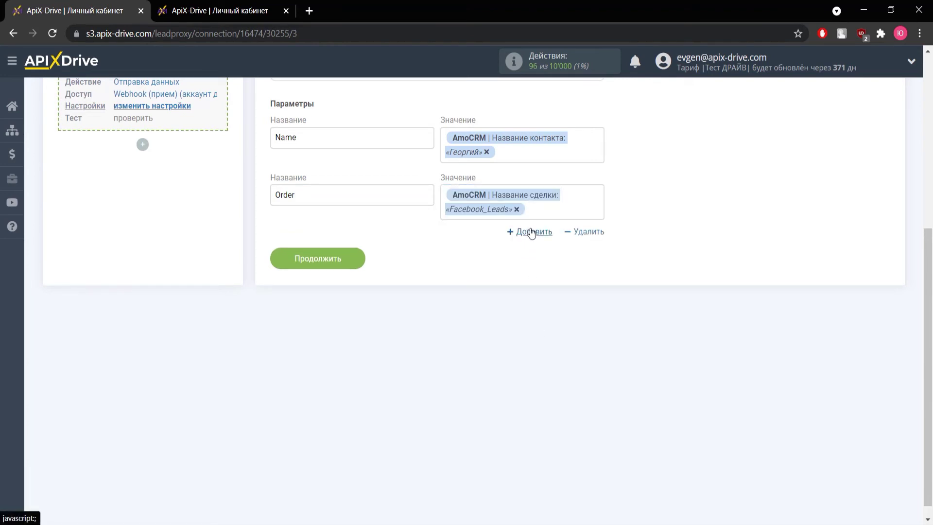
- Add a mail parameter mapped to the AmoCRM contact E-mail
{"action": "left_click", "coordinate": [530, 232]}
{"action": "left_click", "coordinate": [366, 250]}
{"action": "scroll", "coordinate": [366, 292], "scroll_direction": "down", "scroll_amount": 1}
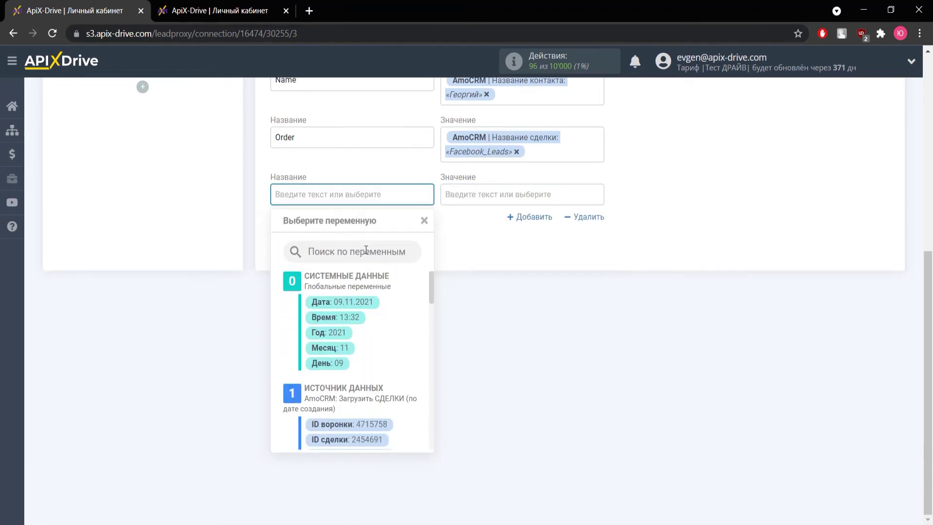
{"action": "type", "text": "m"}
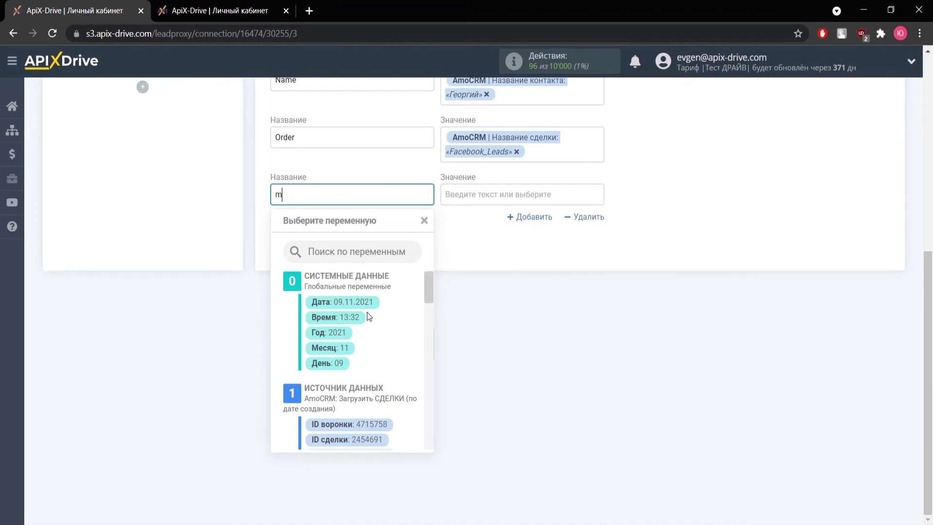
{"action": "type", "text": "ail"}
{"action": "left_click", "coordinate": [490, 194]}
{"action": "scroll", "coordinate": [530, 318], "scroll_direction": "down", "scroll_amount": 6}
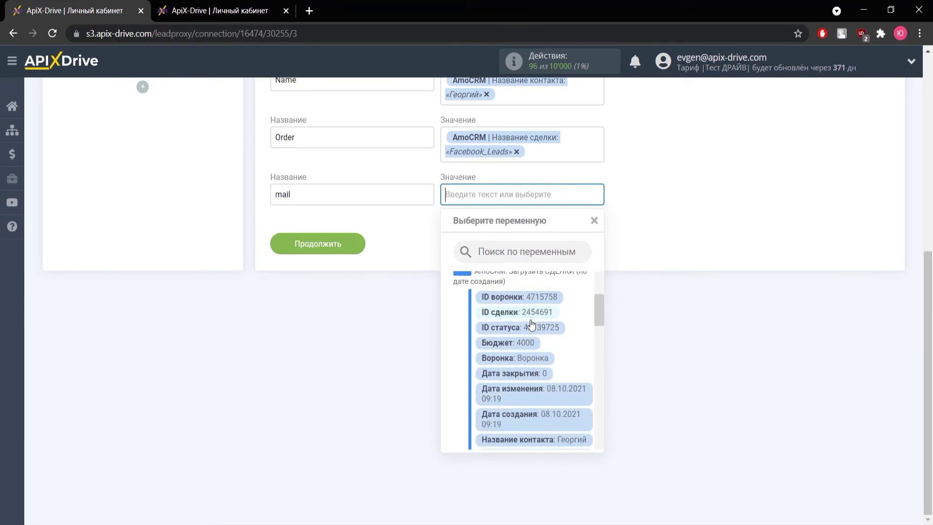
{"action": "left_click", "coordinate": [554, 410]}
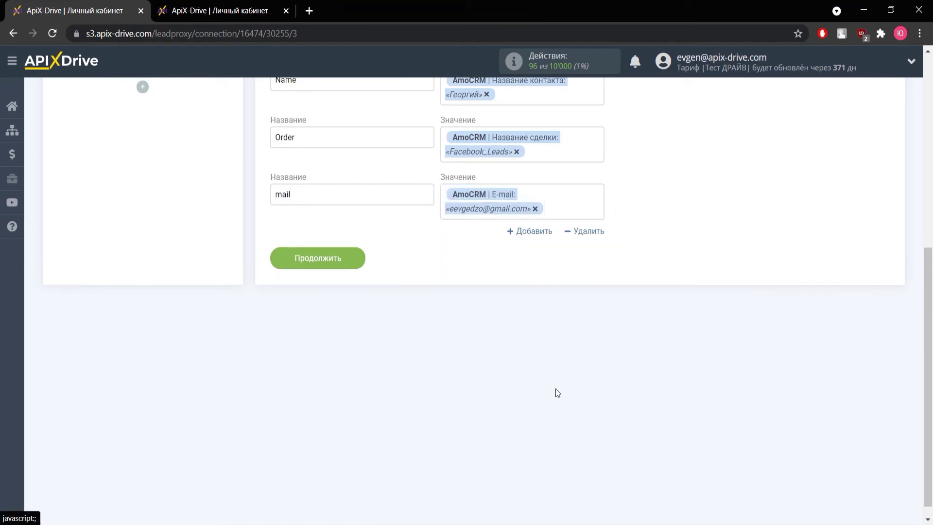
- Add a phone parameter mapped to the contact's Телефон Значение, then proceed to testing
{"action": "left_click", "coordinate": [534, 231]}
{"action": "left_click", "coordinate": [345, 249]}
{"action": "type", "text": "phone"}
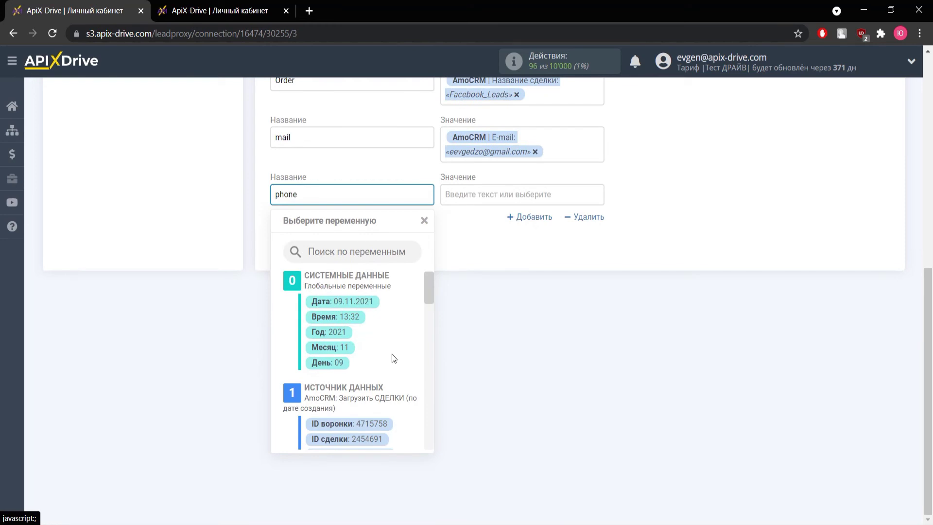
{"action": "left_click", "coordinate": [458, 195]}
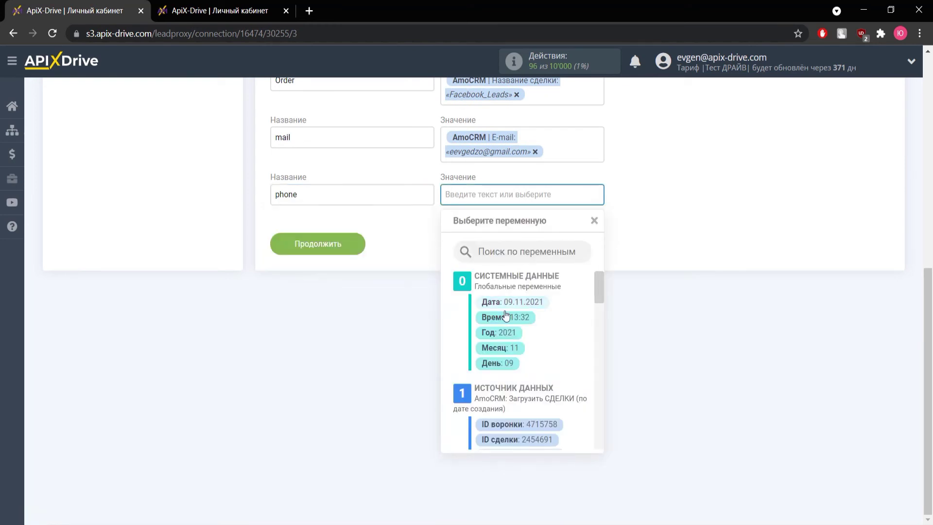
{"action": "scroll", "coordinate": [528, 340], "scroll_direction": "down", "scroll_amount": 6}
{"action": "scroll", "coordinate": [541, 344], "scroll_direction": "down", "scroll_amount": 5}
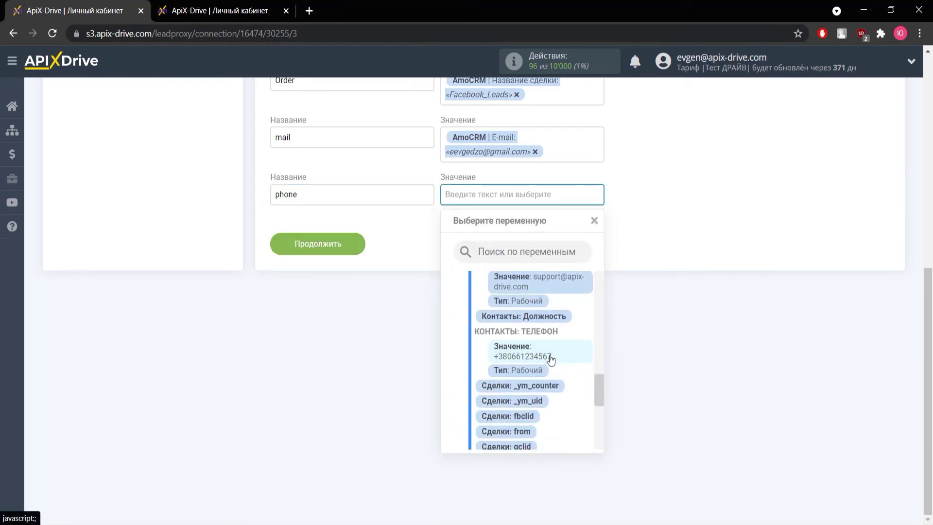
{"action": "left_click", "coordinate": [549, 357]}
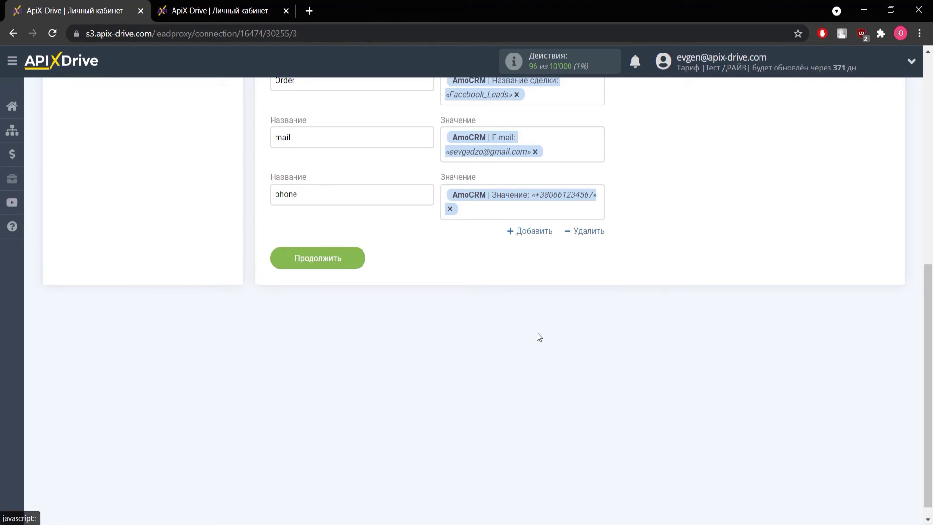
{"action": "left_click", "coordinate": [333, 263]}
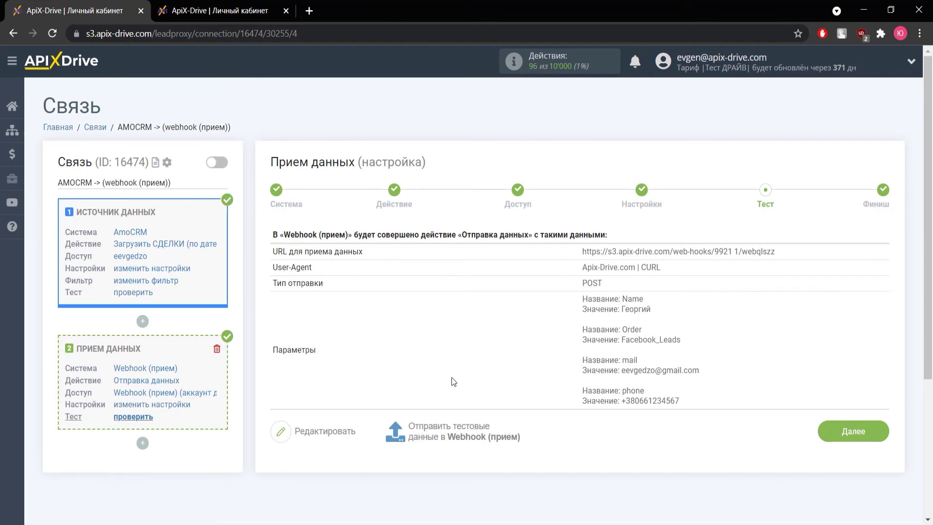
- Send test data to the webhook and load it in the helper Webhook (источник) connection to verify
{"action": "left_click", "coordinate": [465, 426]}
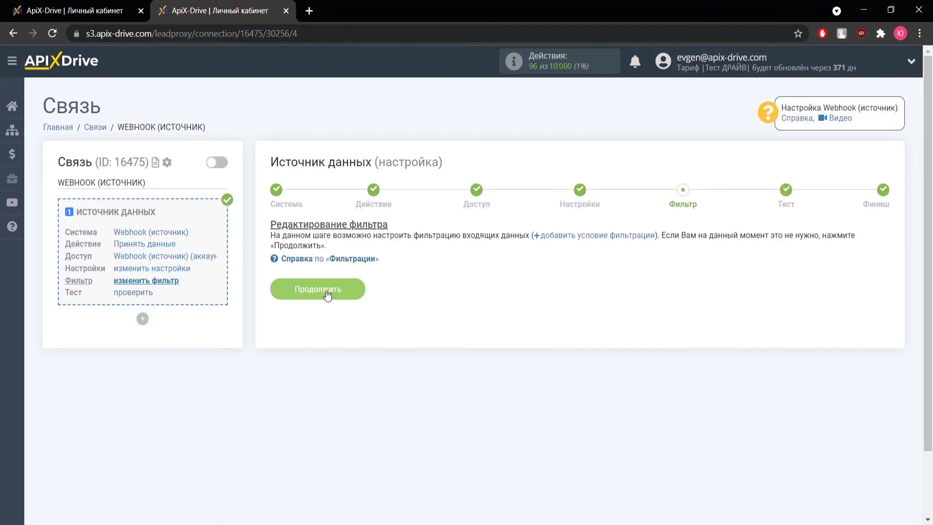
{"action": "left_click", "coordinate": [326, 289]}
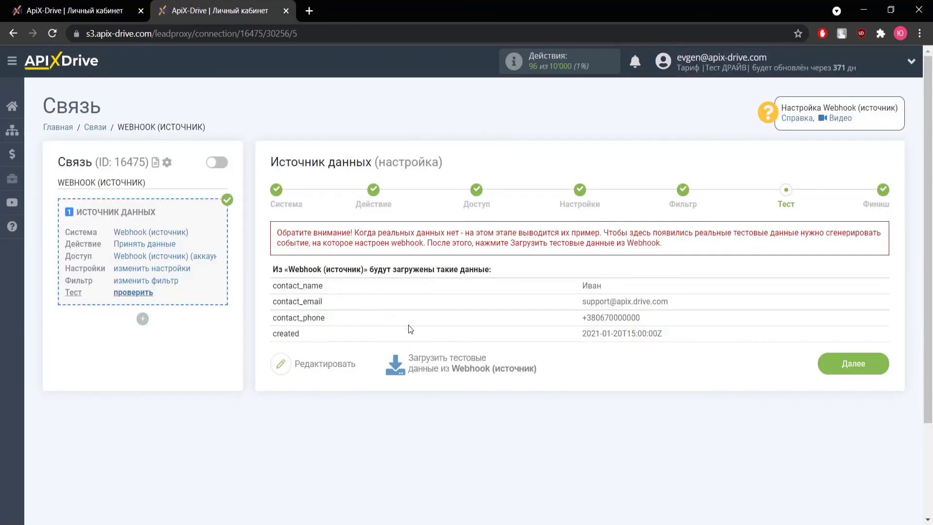
{"action": "left_click", "coordinate": [454, 366]}
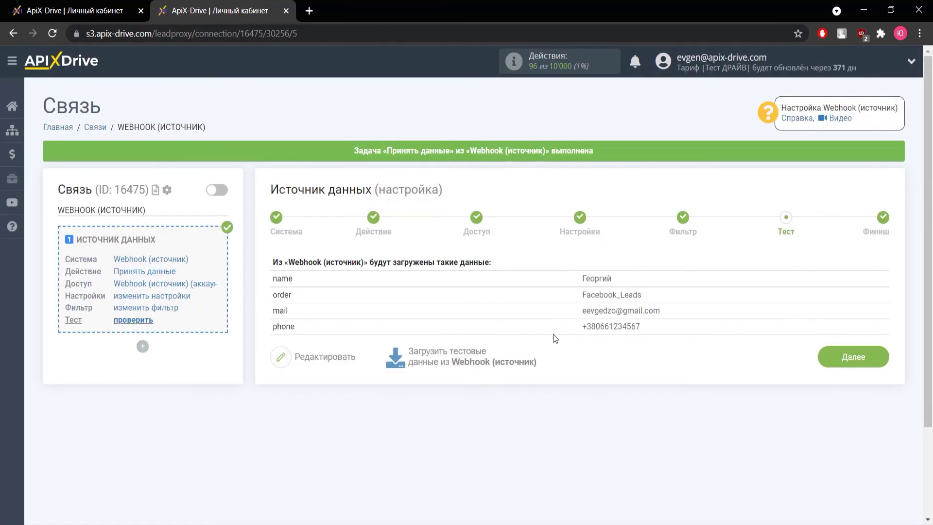
{"action": "key", "text": "ctrl+Page_Up"}
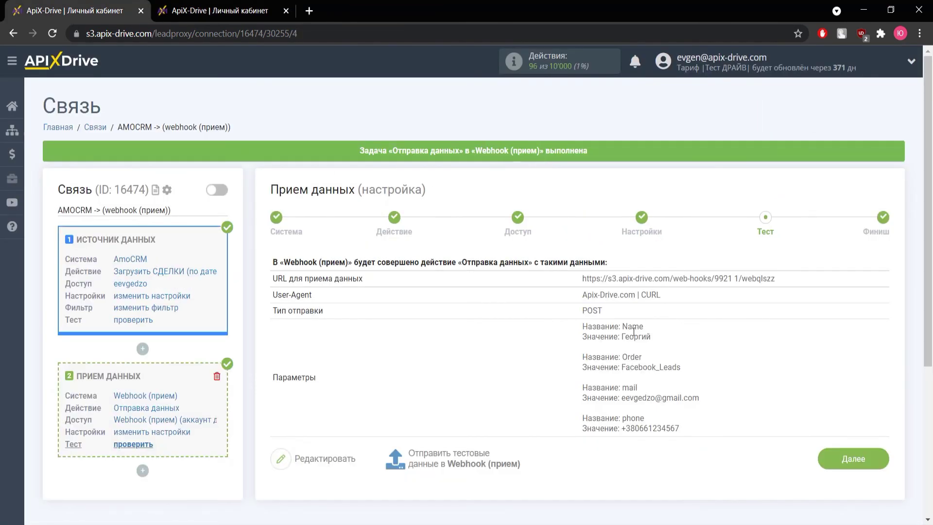
- Turn on auto-update every 5 minutes for the AMOCRM connection and delete the WEBHOOK (ИСТОЧНИК) connection
{"action": "scroll", "coordinate": [684, 419], "scroll_direction": "down", "scroll_amount": 2}
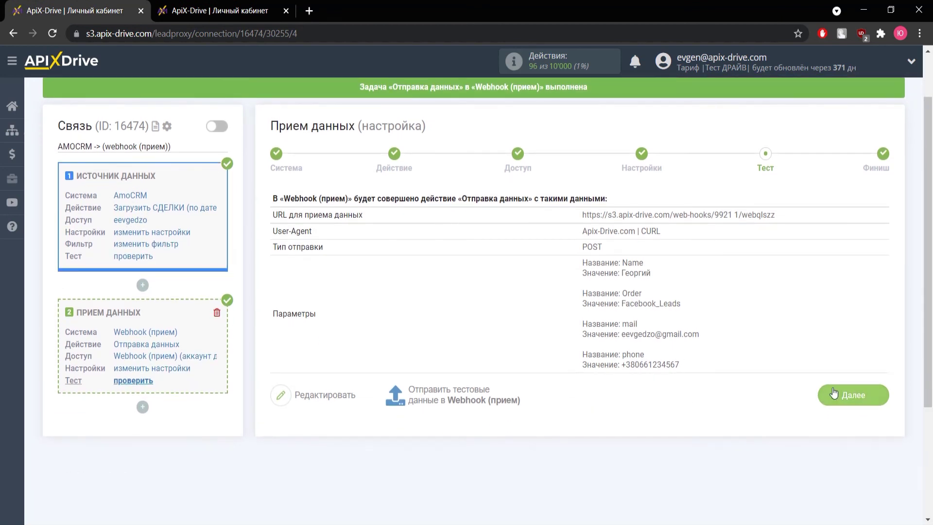
{"action": "left_click", "coordinate": [833, 386]}
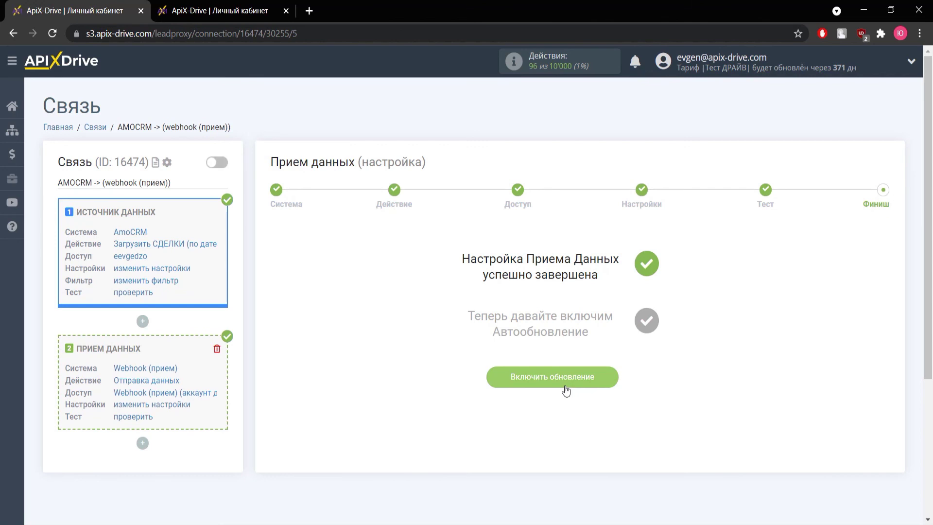
{"action": "left_click", "coordinate": [566, 389]}
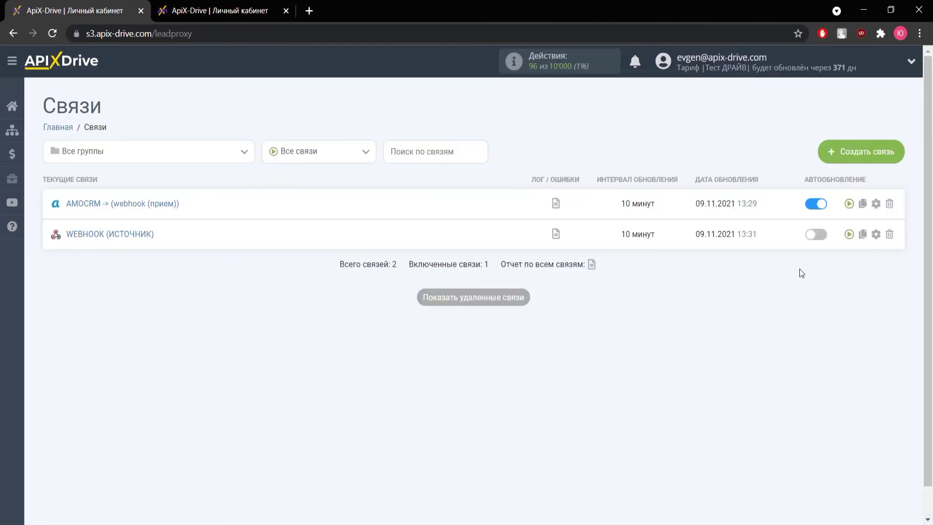
{"action": "left_click", "coordinate": [876, 203]}
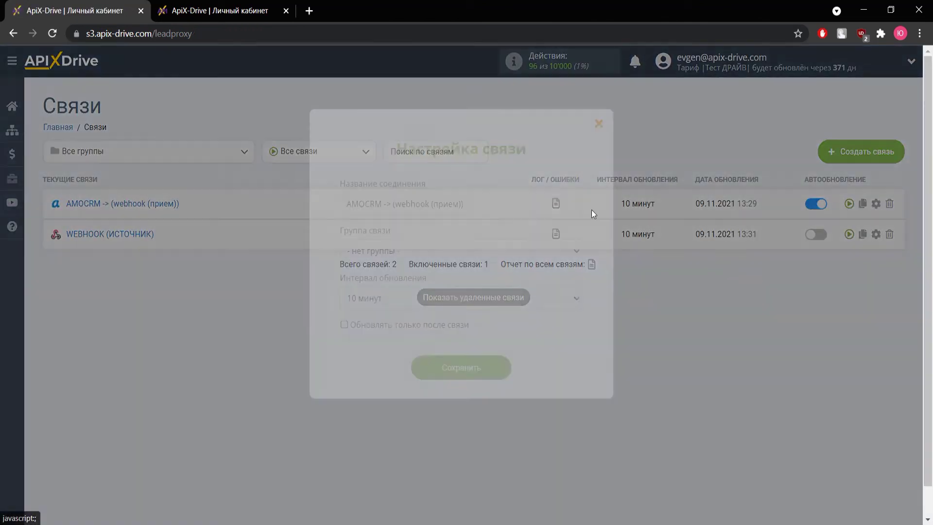
{"action": "left_click", "coordinate": [472, 298]}
{"action": "key", "text": "Up"}
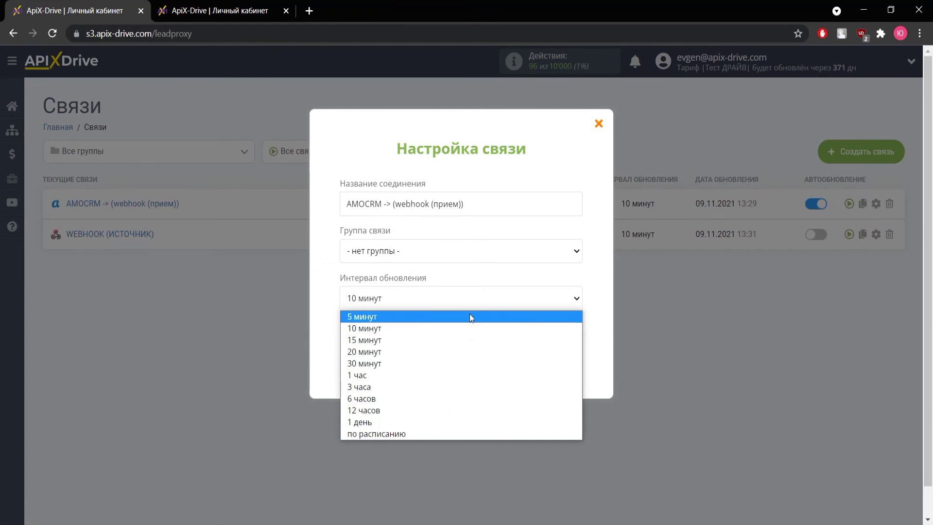
{"action": "left_click", "coordinate": [470, 316]}
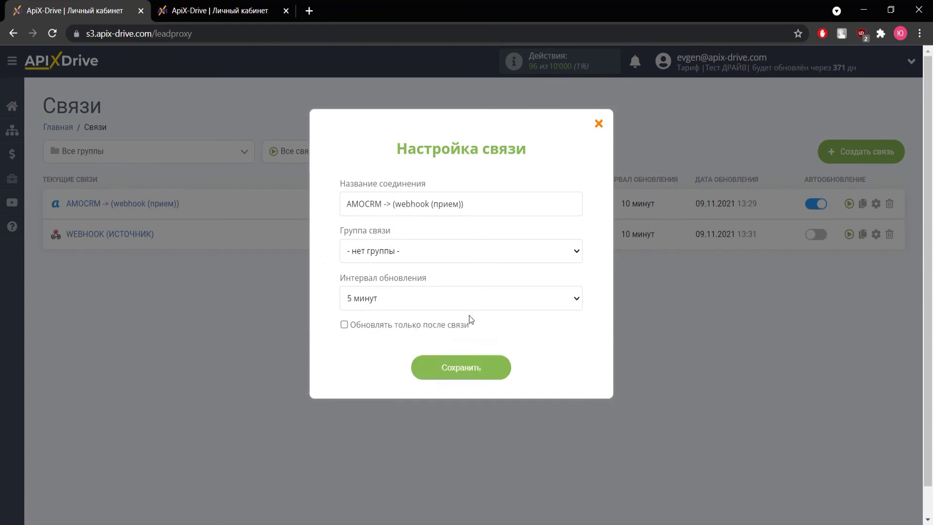
{"action": "left_click", "coordinate": [456, 363]}
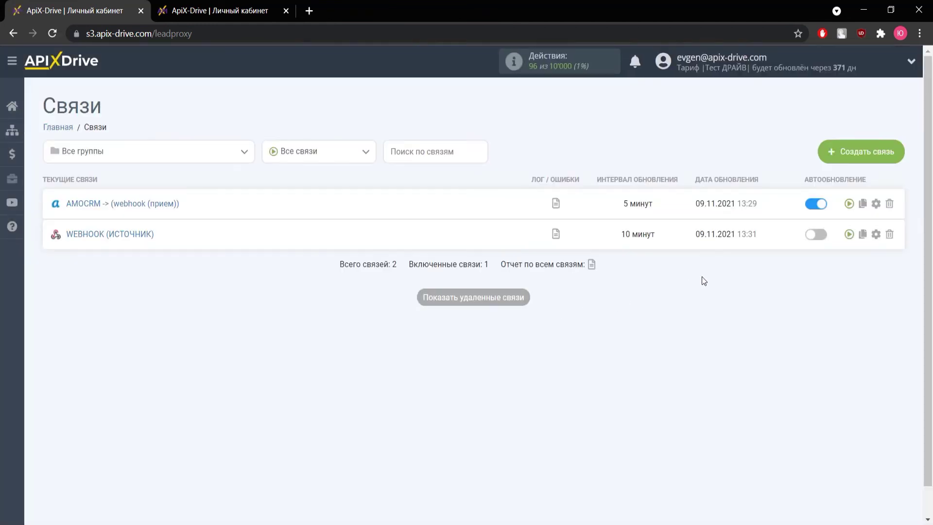
{"action": "left_click", "coordinate": [889, 236]}
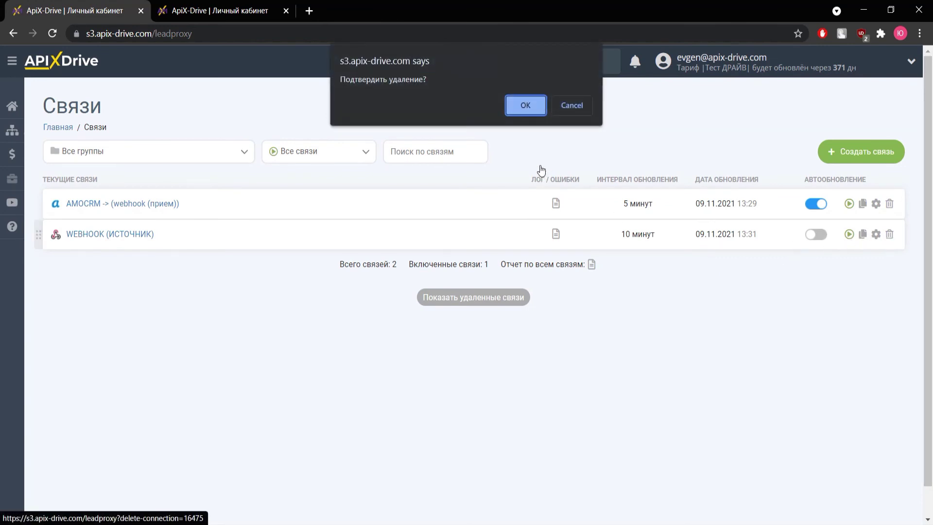
{"action": "left_click", "coordinate": [523, 107]}
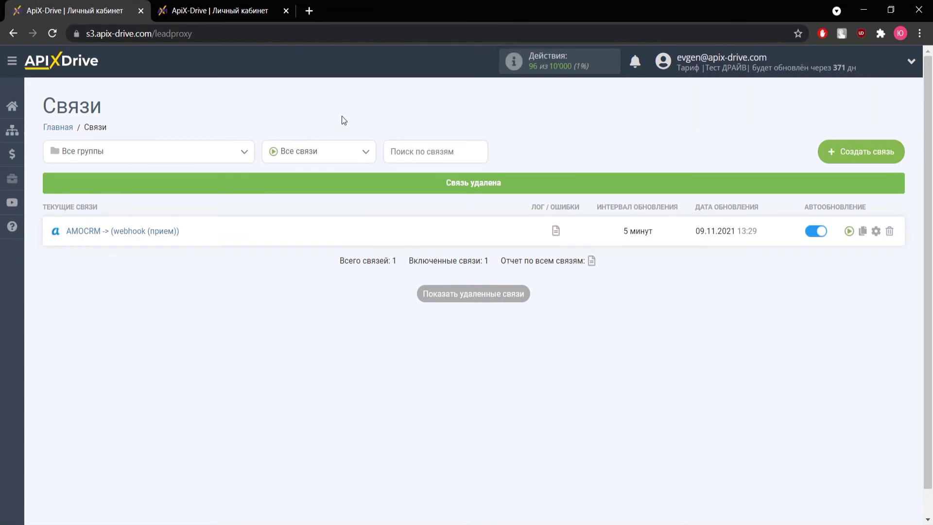